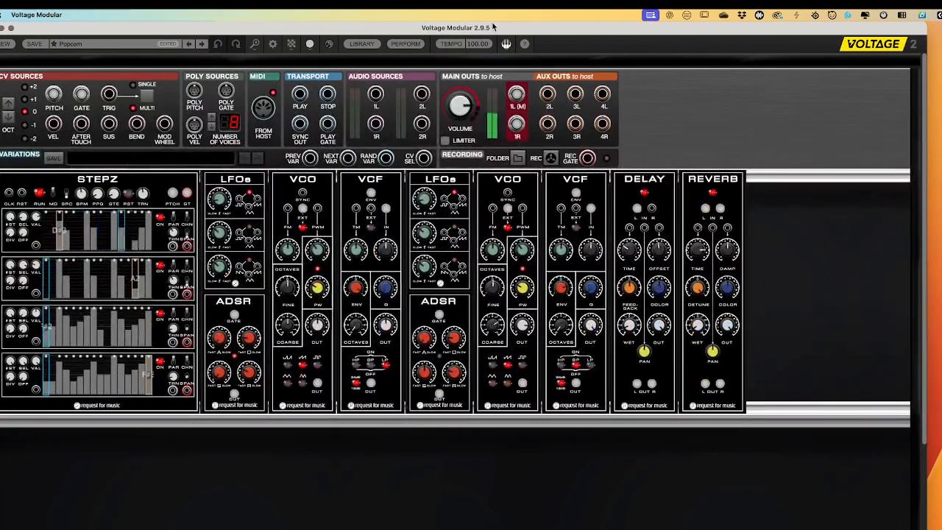
- Start a new empty patch without saving the changes to the Popcorn preset, and make the window slightly smaller
click(5, 45)
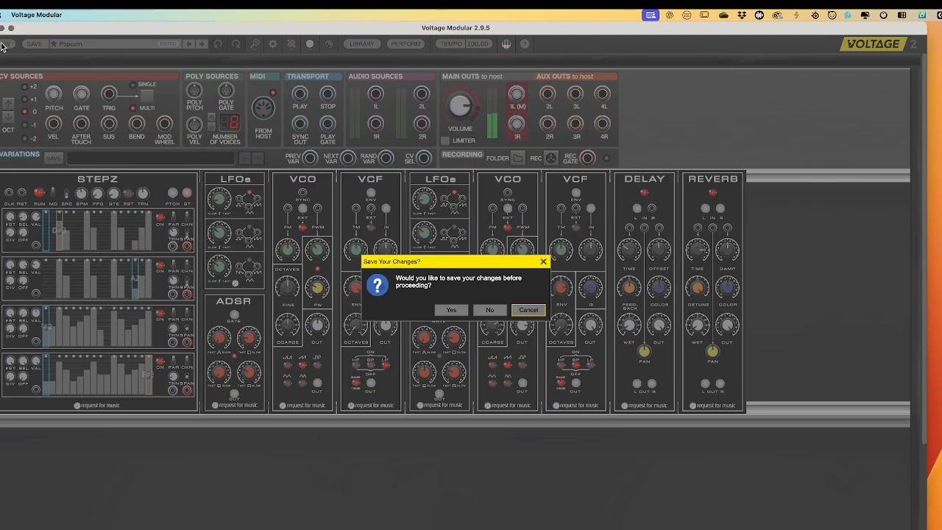
click(490, 310)
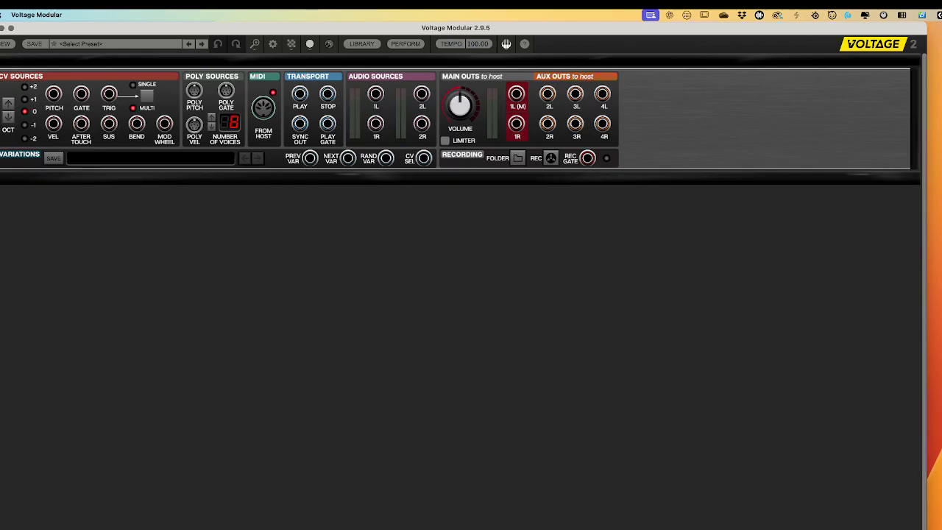
mouse_move(925, 528)
mouse_down()
mouse_move(911, 483)
mouse_move(915, 515)
mouse_up()
key(super+Tab)
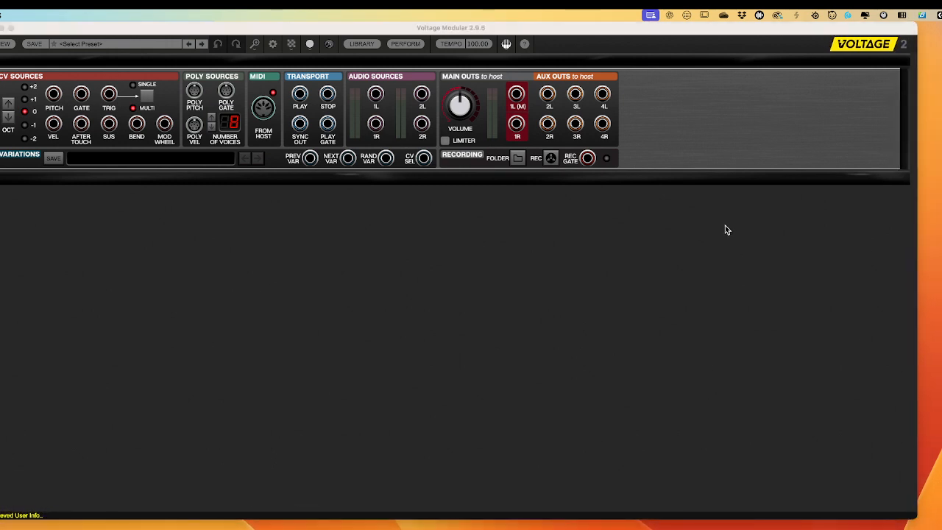
mouse_move(276, 30)
mouse_down()
mouse_move(291, 29)
mouse_move(275, 30)
mouse_up()
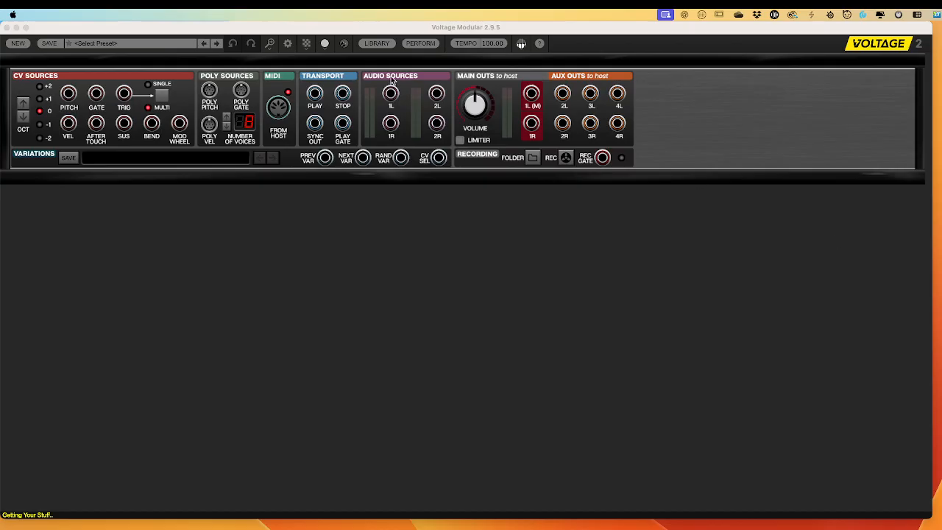
- Search the module library for F_ and place the F_VCO and F_VCF modules side by side in the rack
click(376, 44)
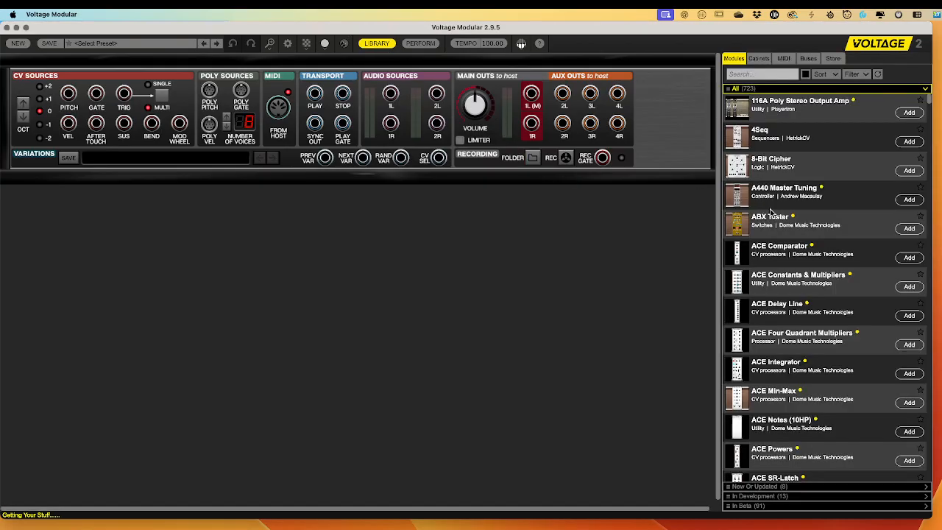
click(755, 78)
text(F_)
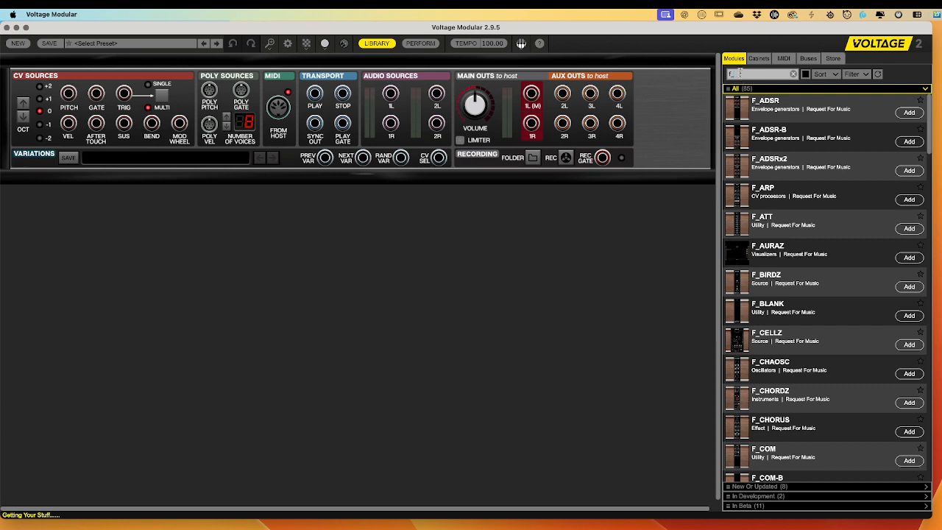
scroll(801, 221, down, 10)
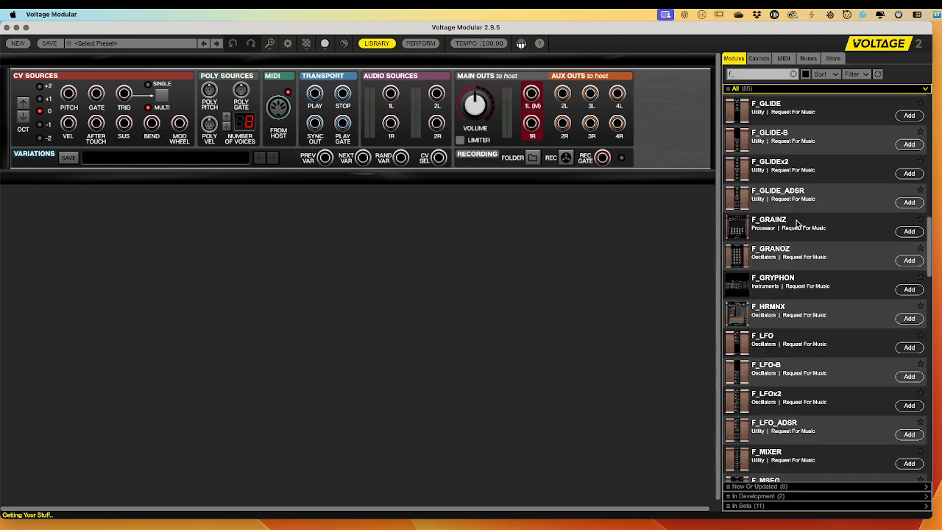
scroll(798, 223, down, 15)
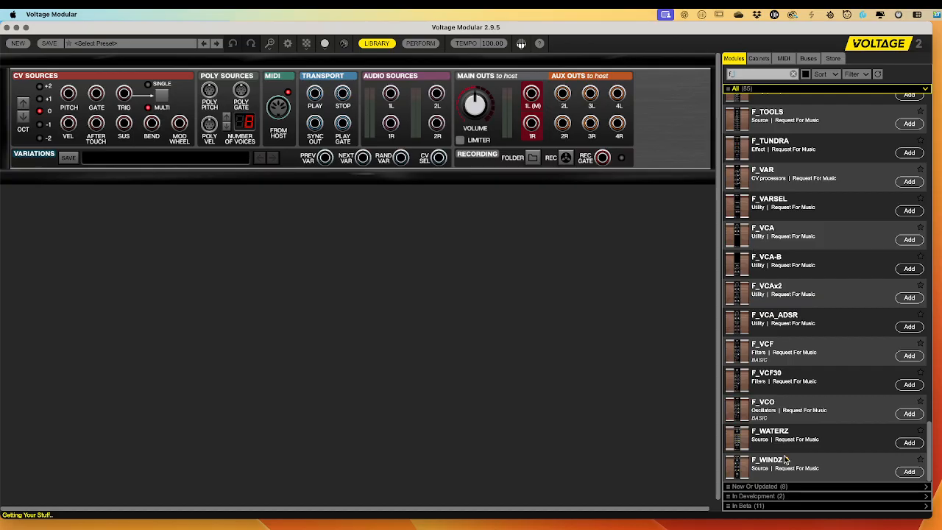
drag(746, 414, 229, 184)
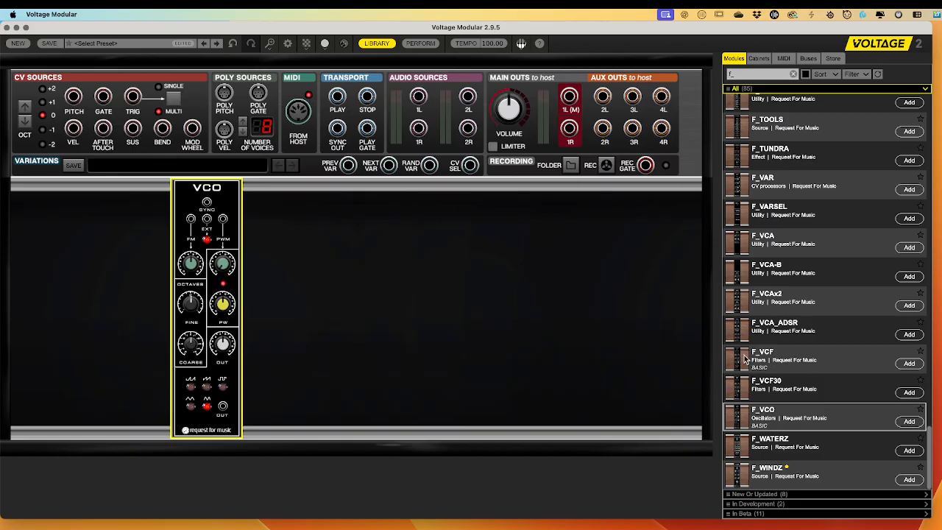
drag(747, 359, 316, 184)
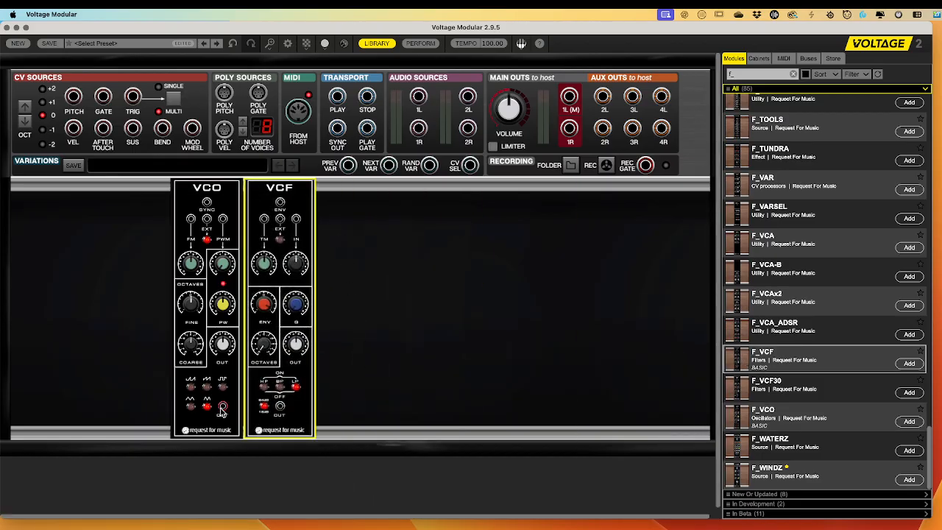
- Patch the VCO output into the VCF input and the VCF output into Main Out 1L, and try the VCF's octaves knob
drag(222, 410, 296, 221)
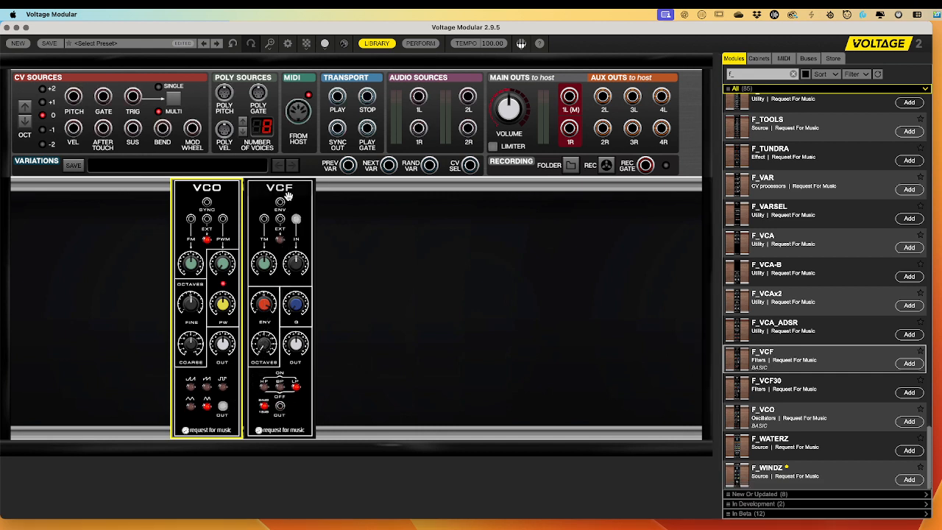
drag(280, 405, 570, 97)
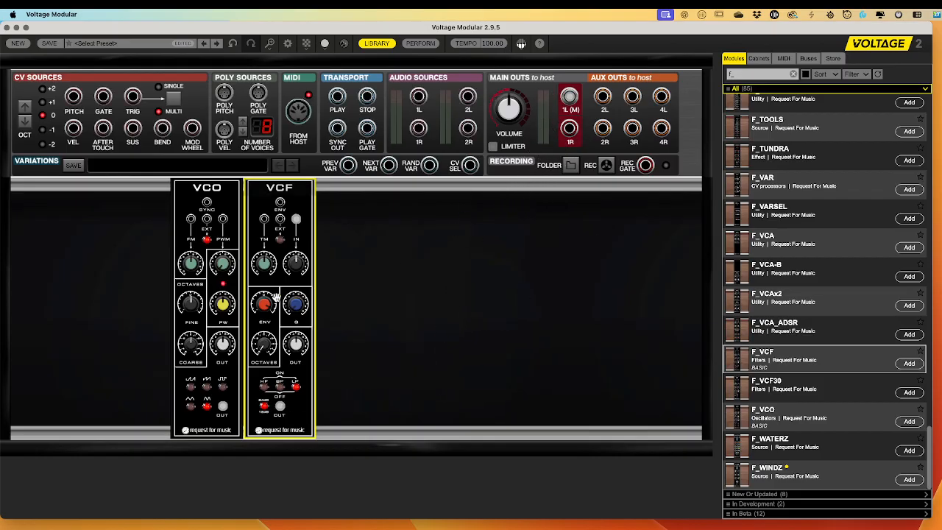
drag(263, 343, 278, 285)
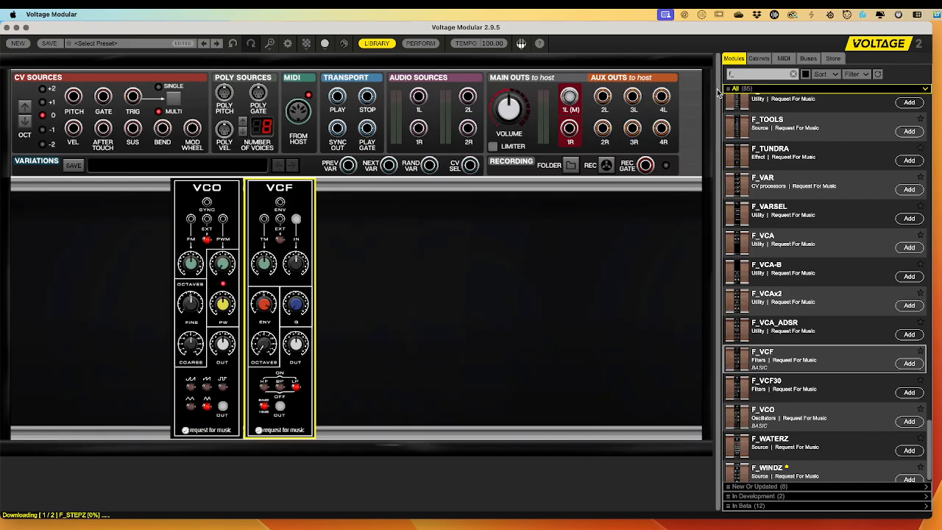
- Search the module library for fre and place the Dual Frequency Meter in the rack, some distance from the VCF
click(750, 70)
key(BackSpace)
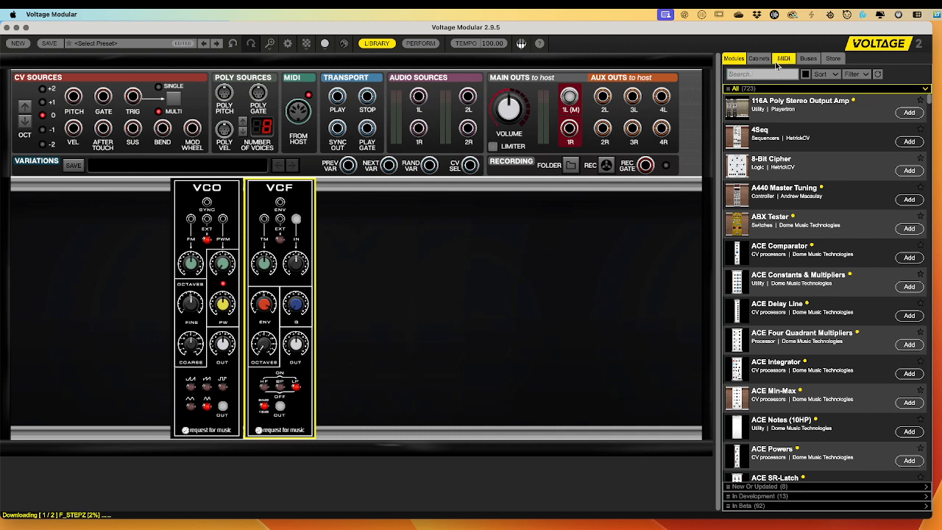
scroll(796, 276, down, 10)
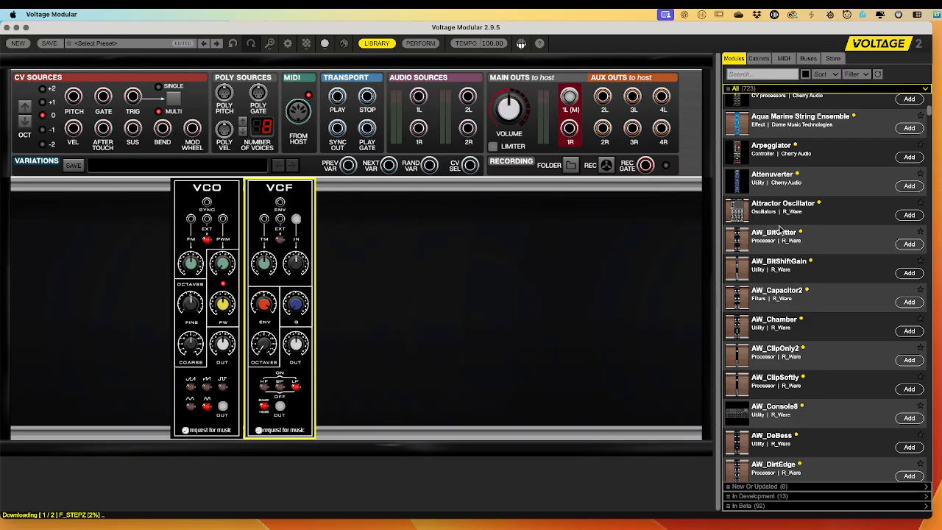
scroll(806, 331, down, 1)
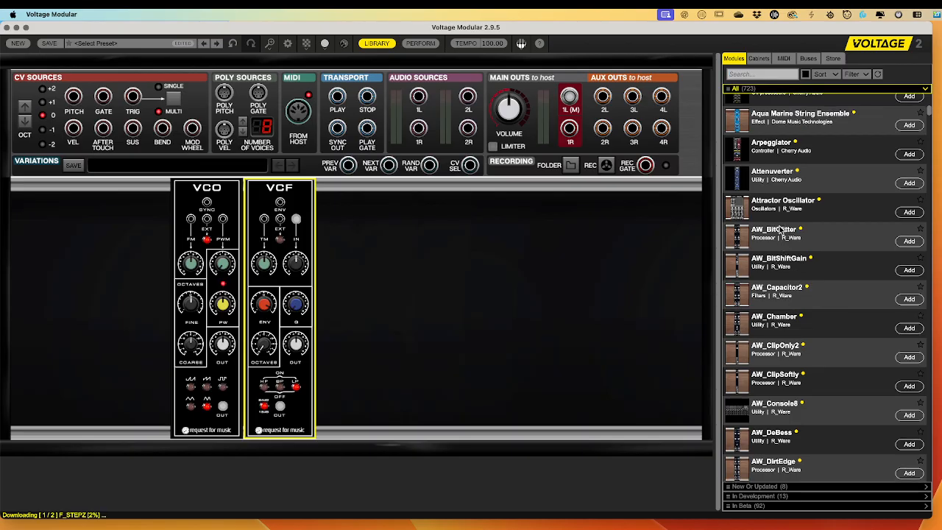
click(762, 75)
text(fre)
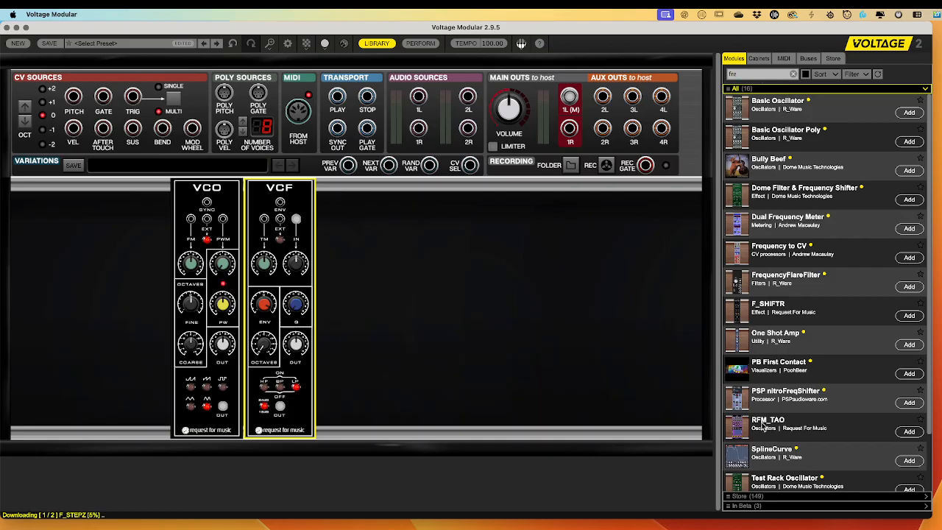
scroll(794, 413, down, 1)
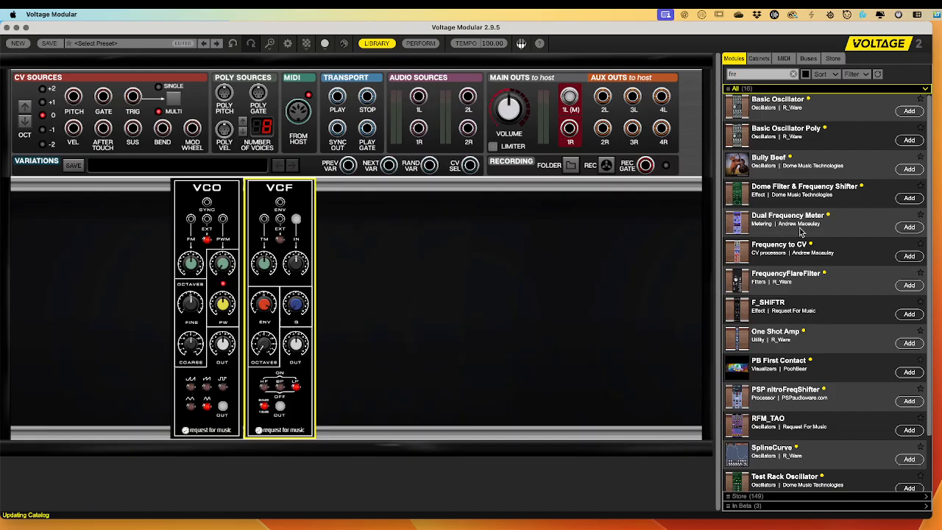
drag(737, 227, 482, 182)
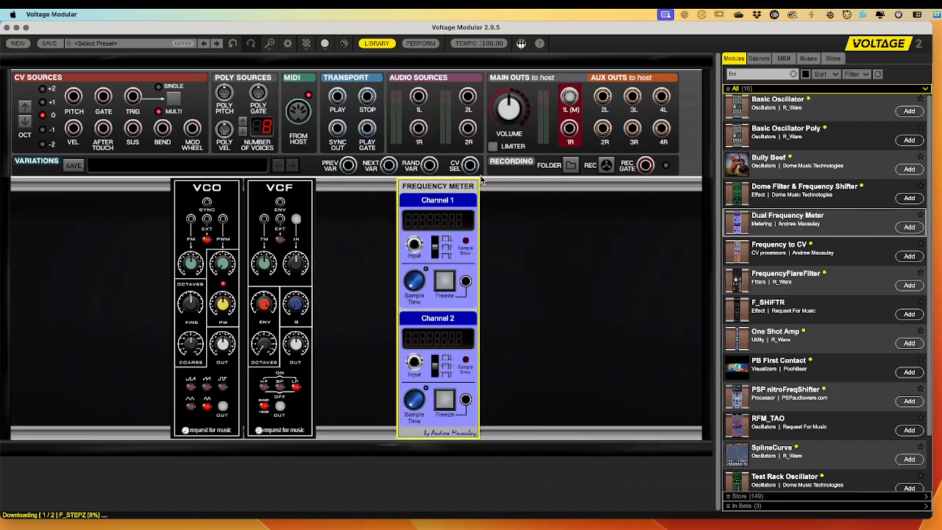
- Patch the VCO output into the frequency meter's Channel 1 input and raise the VCO's coarse tuning to about 523 Hz
drag(292, 376, 225, 414)
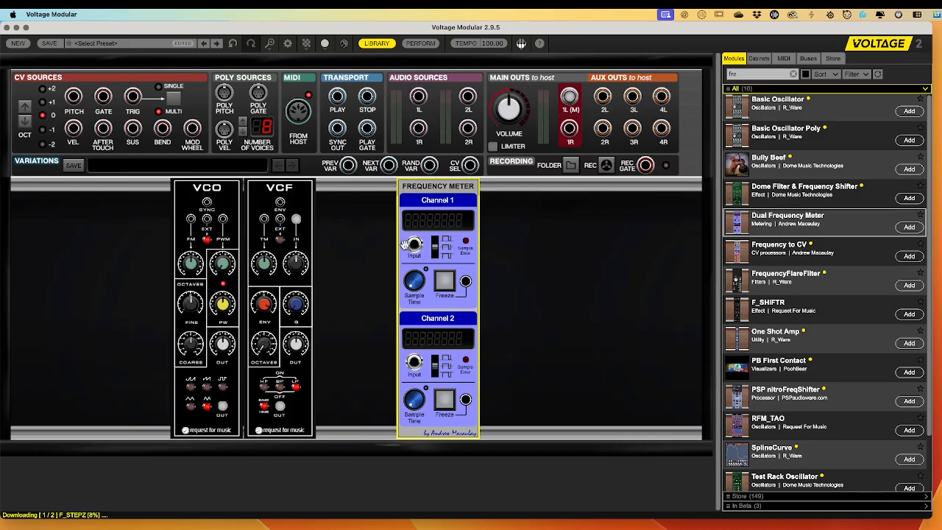
drag(415, 245, 222, 406)
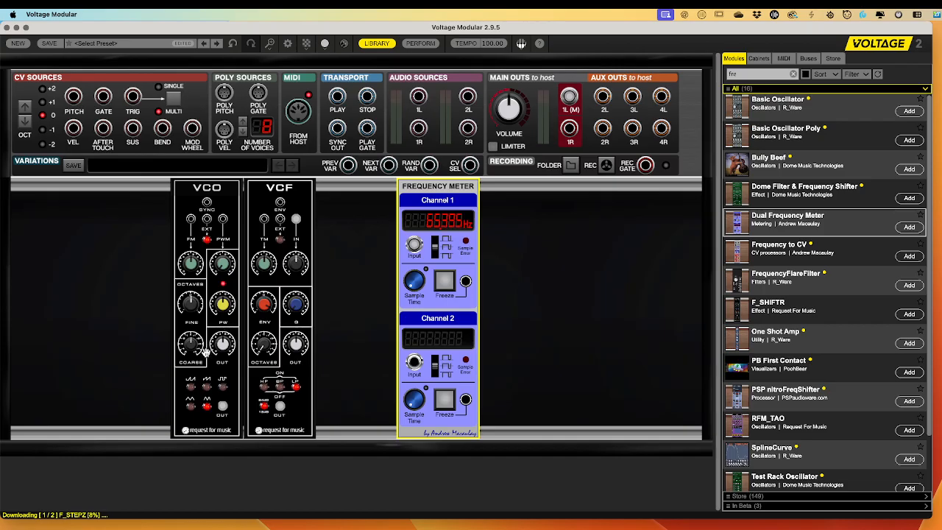
drag(195, 350, 208, 296)
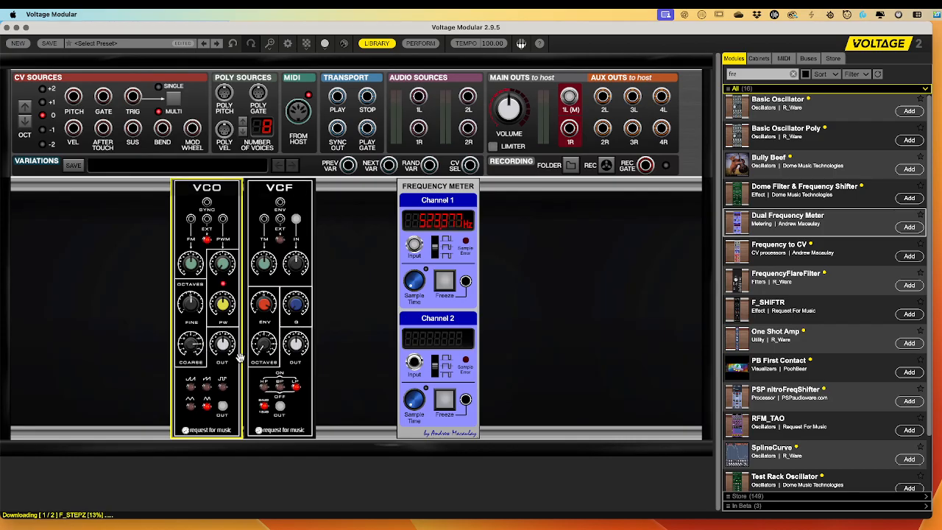
- Delete the frequency meter from the rack and raise the VCF's cutoff with its octaves knob
click(419, 197)
key(Delete)
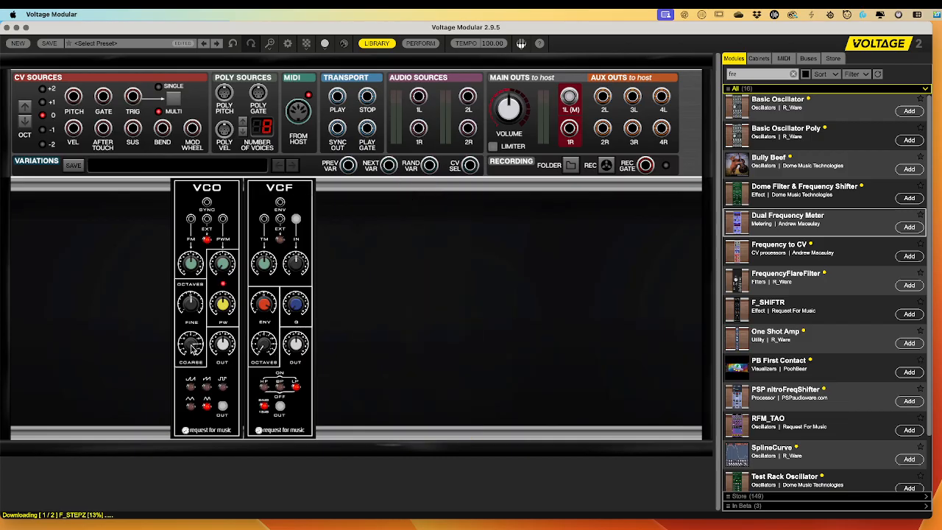
mouse_move(192, 349)
drag(268, 349, 265, 327)
drag(266, 312, 276, 270)
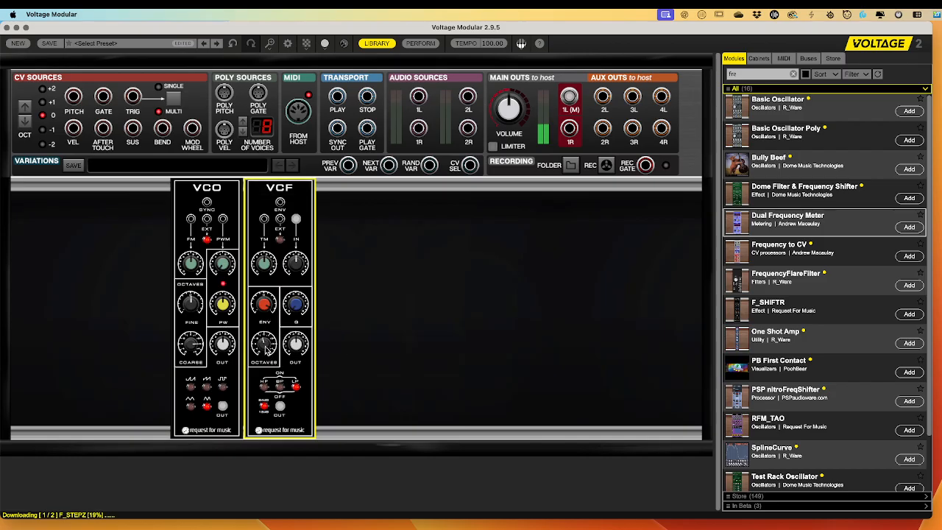
mouse_move(266, 347)
- Switch the VCO to its pulse waveform and set the pulse width to 0.07
click(223, 398)
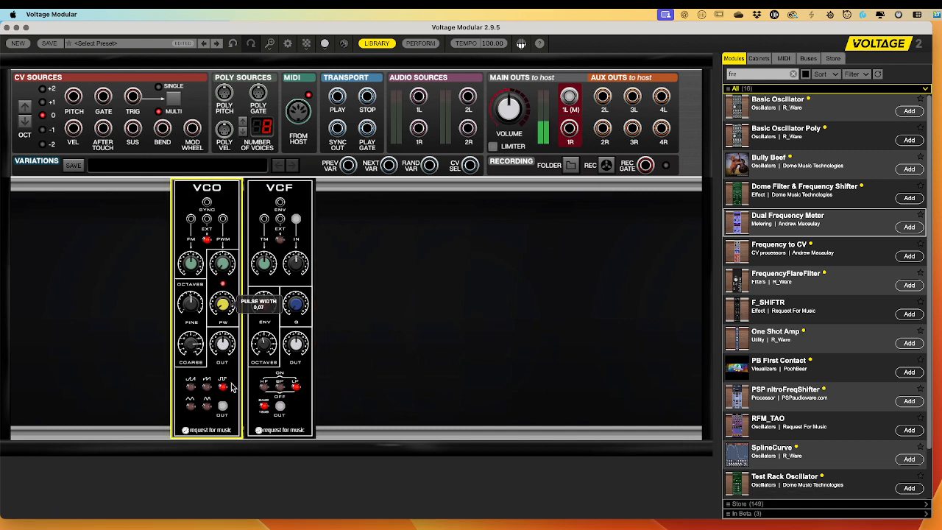
drag(224, 311, 224, 313)
- Set the VCF's resonance to 0.53 and adjust its cutoff with the octaves knob
click(280, 340)
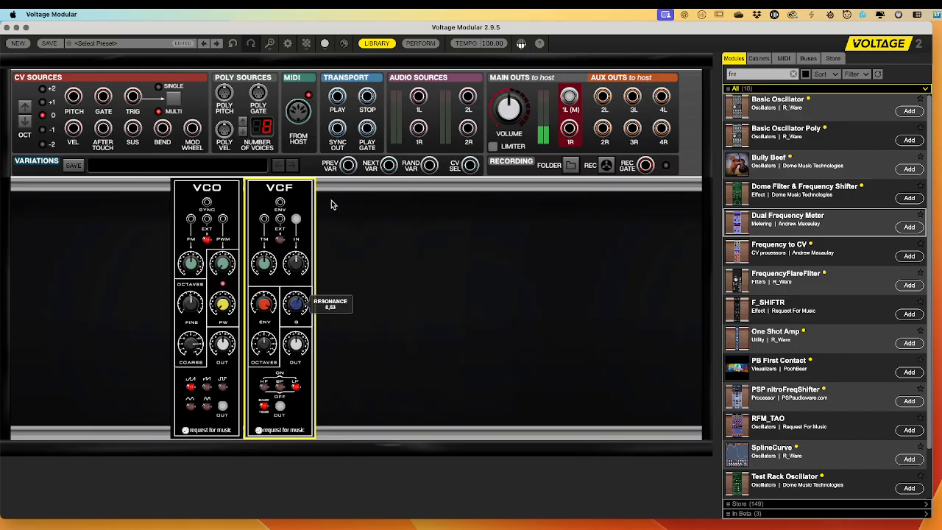
mouse_move(266, 346)
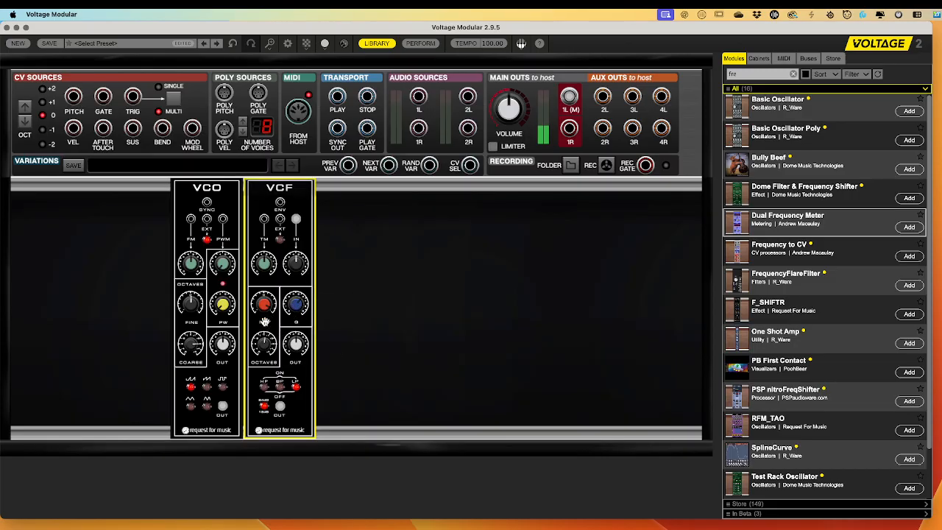
drag(270, 345, 296, 360)
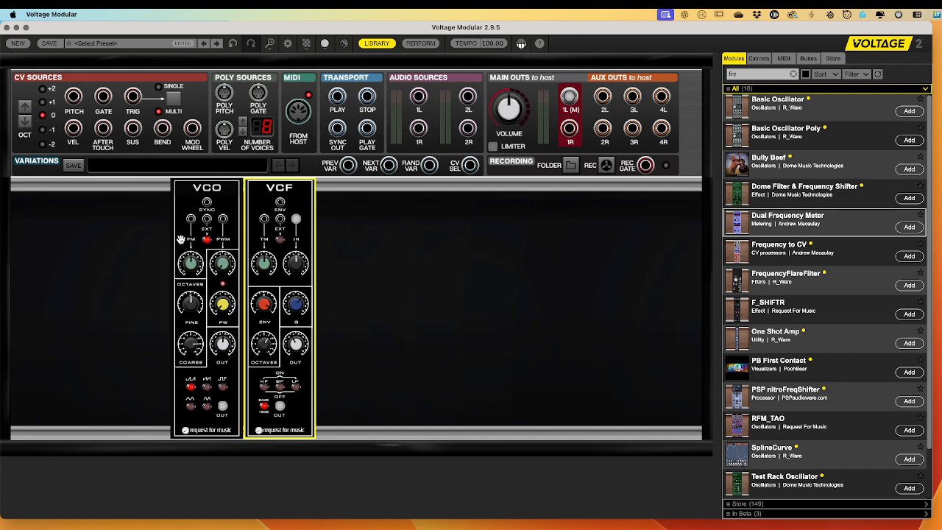
- Search the module library for f_ again and place the F_LFOx2 module in front of the VCO
click(778, 68)
text(f_)
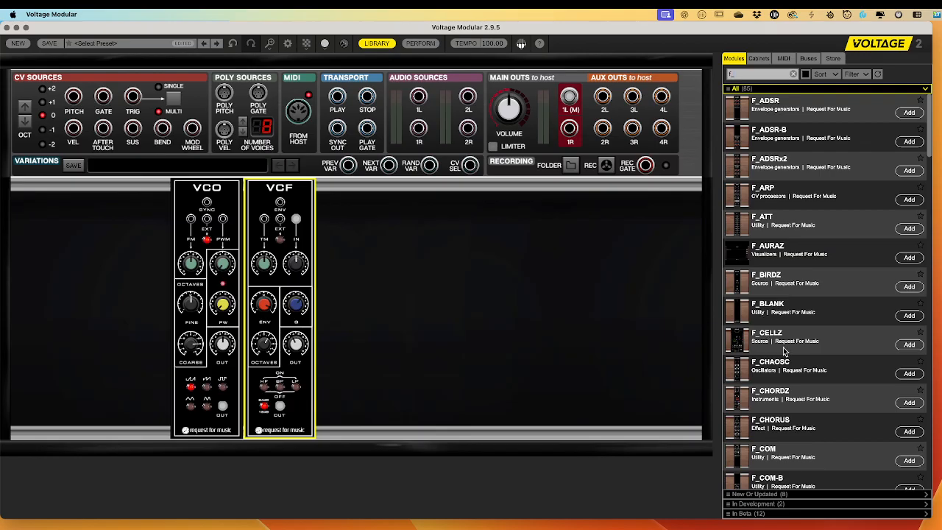
scroll(785, 352, down, 10)
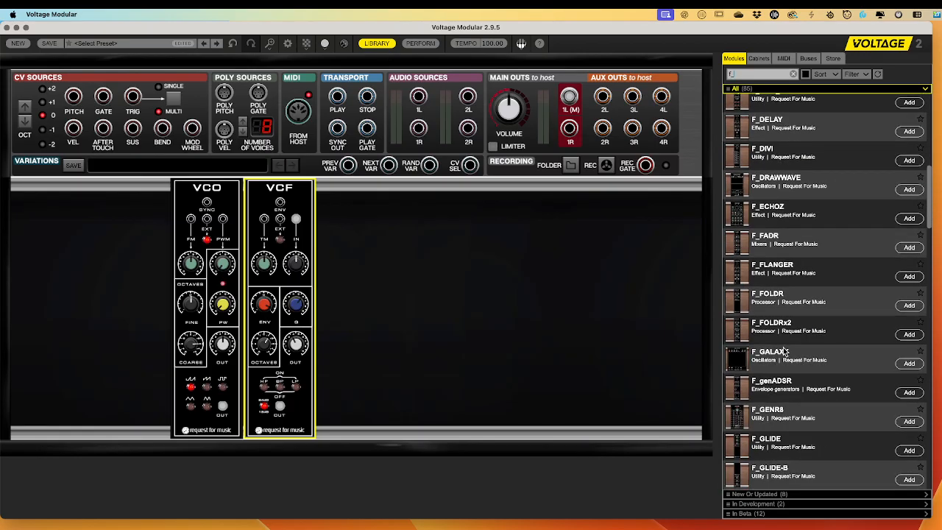
scroll(784, 351, down, 5)
scroll(785, 351, down, 1)
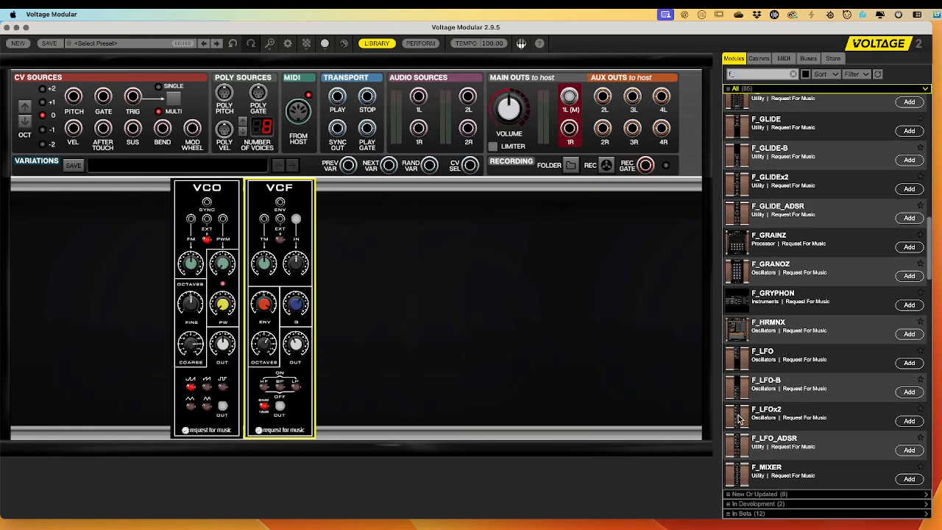
drag(741, 420, 147, 282)
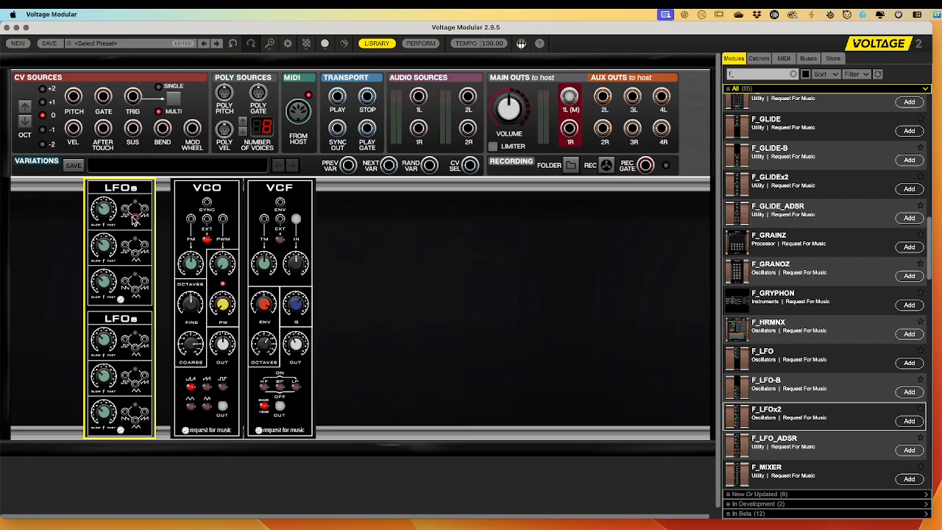
- Insert the F_ATT attenuator module between the LFOs and the VCO
drag(135, 218, 191, 219)
drag(191, 219, 135, 222)
scroll(808, 148, up, 10)
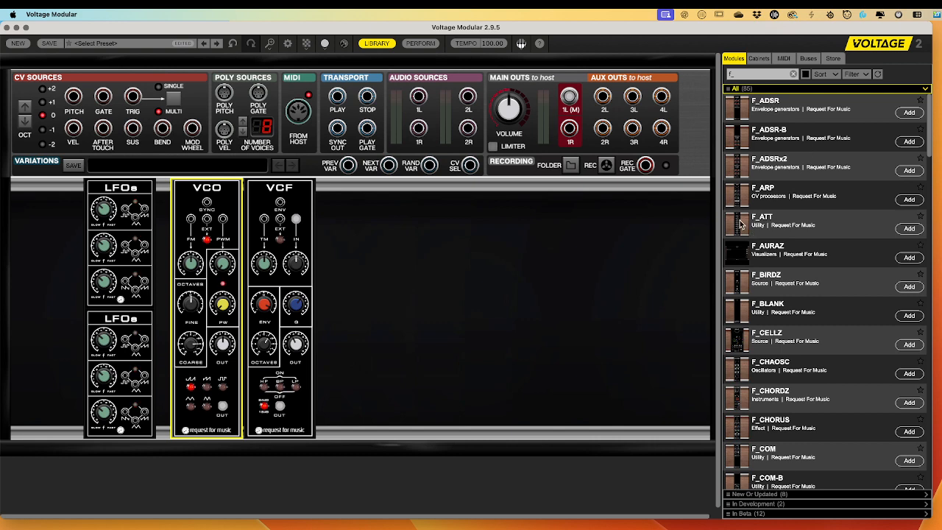
click(741, 224)
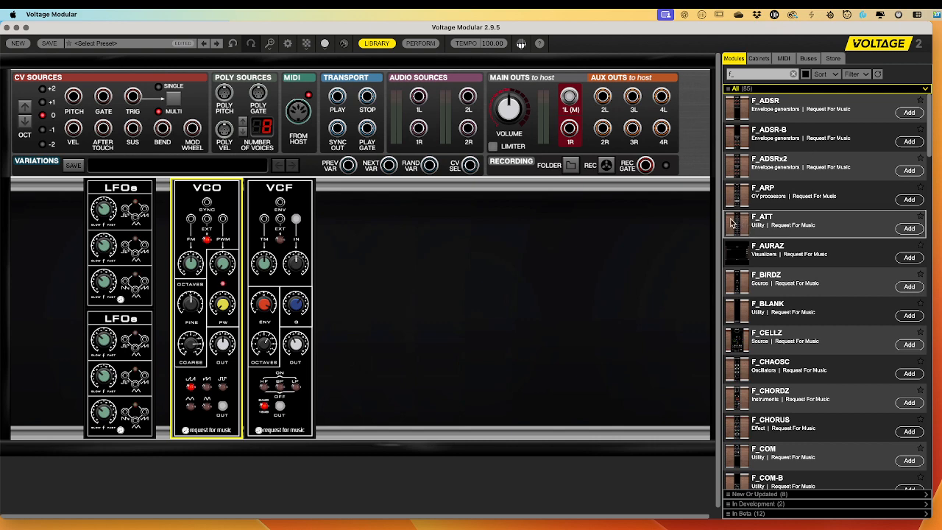
drag(732, 222, 220, 218)
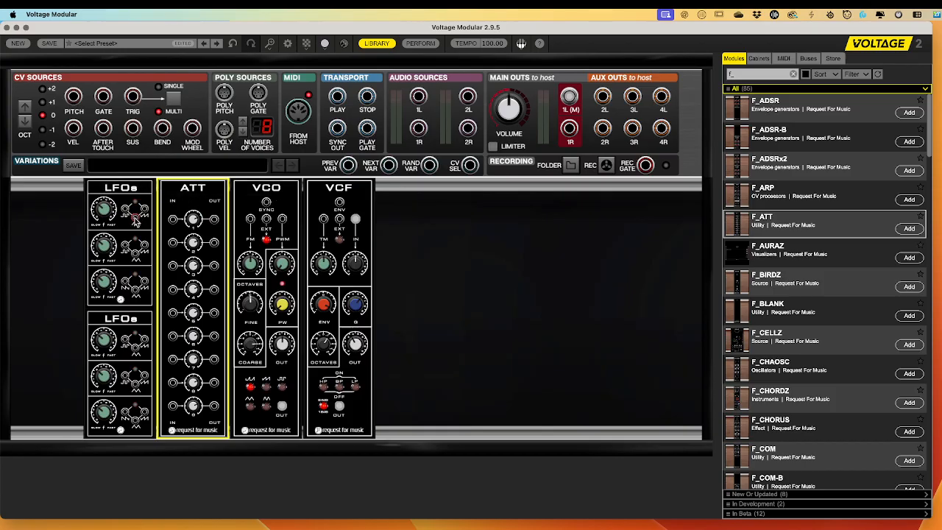
- Patch the first LFO's triangle output through attenuator 1 into the VCO's FM input, setting frequency modulation to about 0.01 with the VCF low-pass on
drag(134, 219, 251, 220)
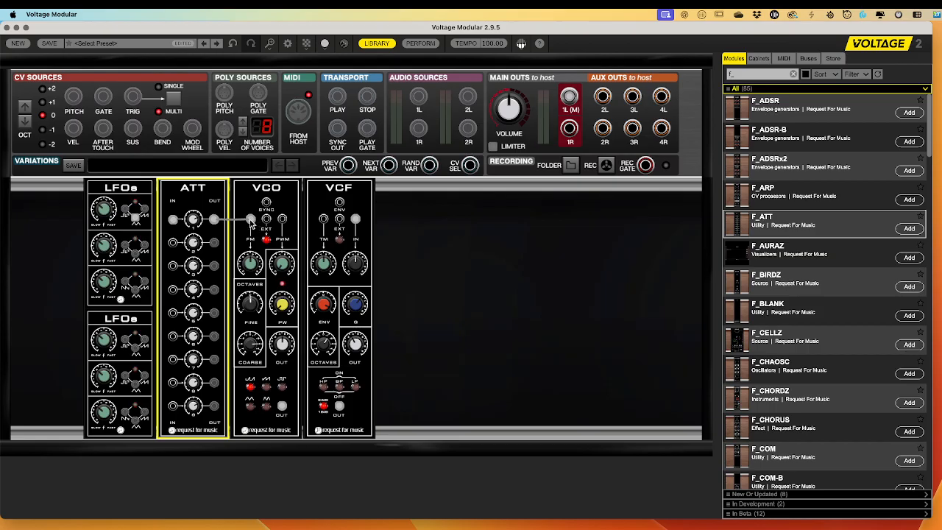
click(357, 386)
click(250, 252)
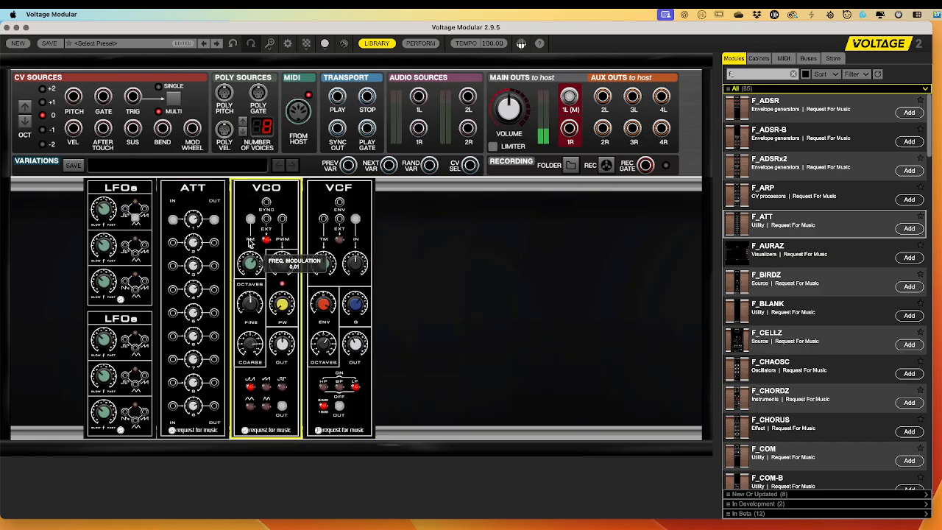
drag(249, 238, 250, 239)
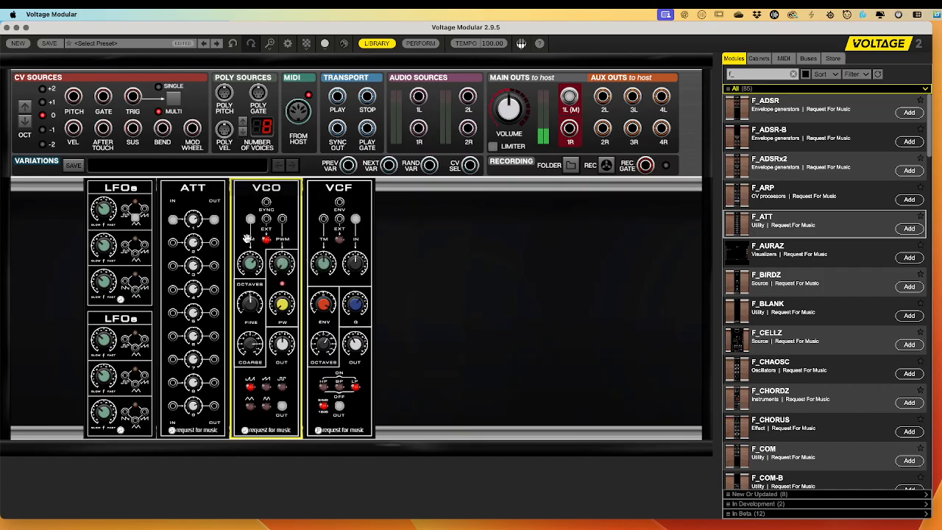
- Patch the second LFO through attenuator 2 into the VCO's FM input and adjust the LFO speed and attenuator level
drag(135, 253, 250, 221)
drag(109, 246, 124, 206)
click(196, 245)
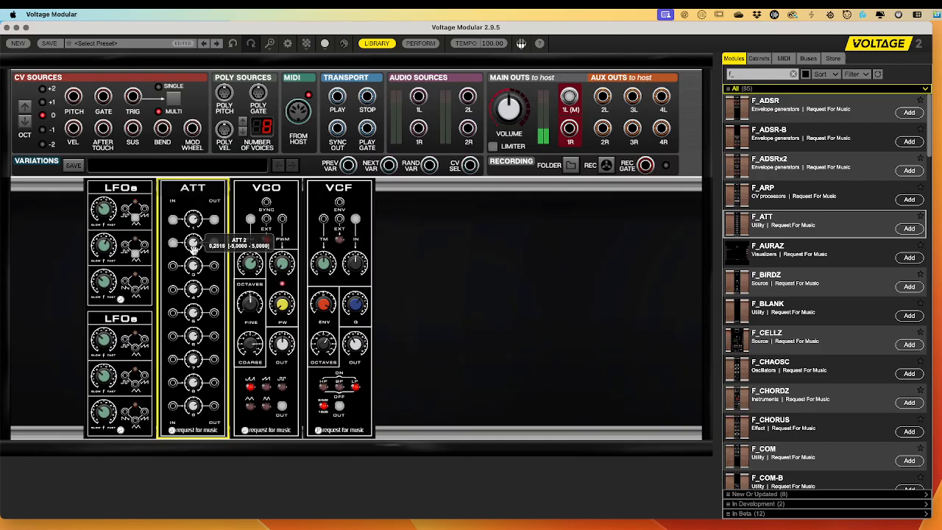
click(110, 246)
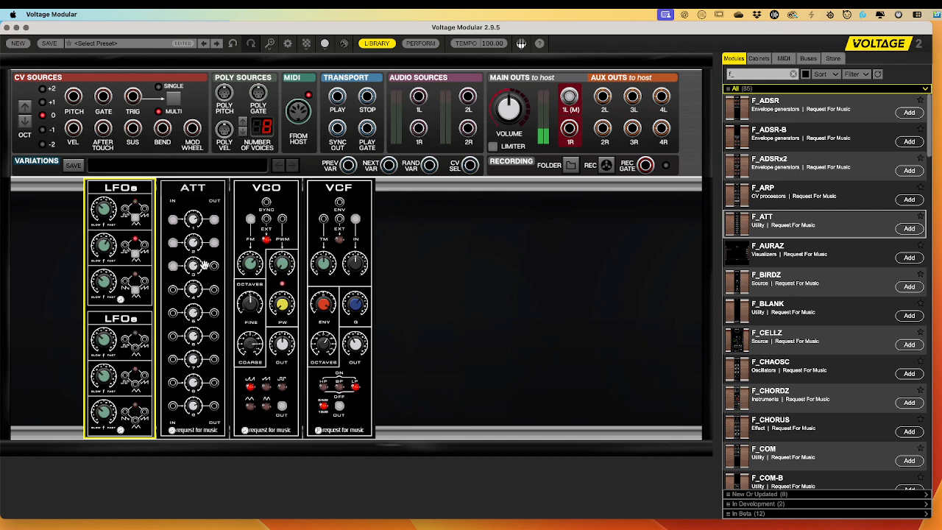
- Patch the third LFO through attenuator 3 into the VCO's FM input, set its speed to about 8.34 and adjust the attenuator level
drag(214, 266, 250, 219)
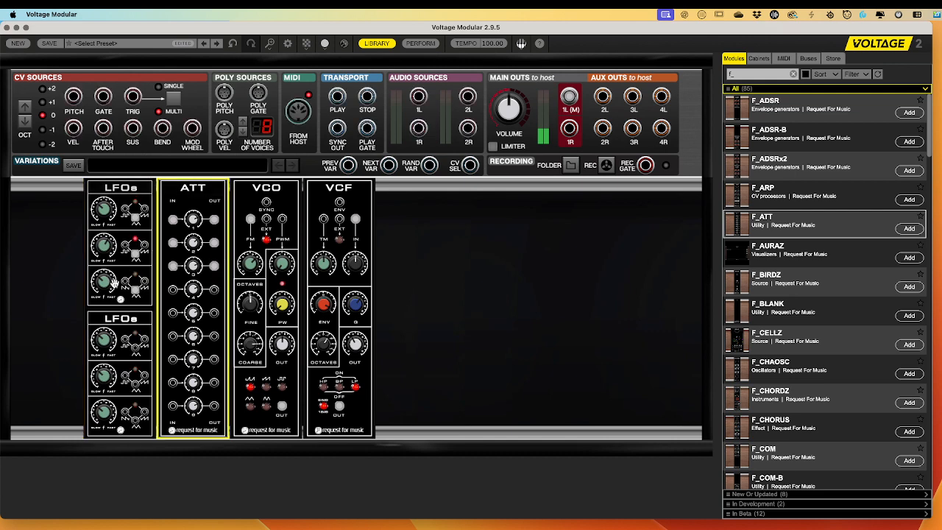
click(107, 287)
drag(108, 286, 93, 211)
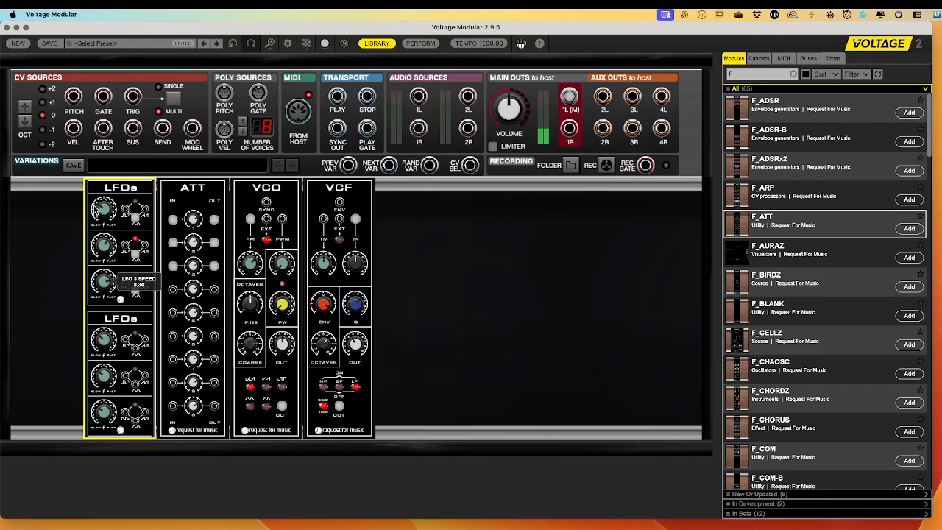
click(196, 274)
mouse_move(196, 273)
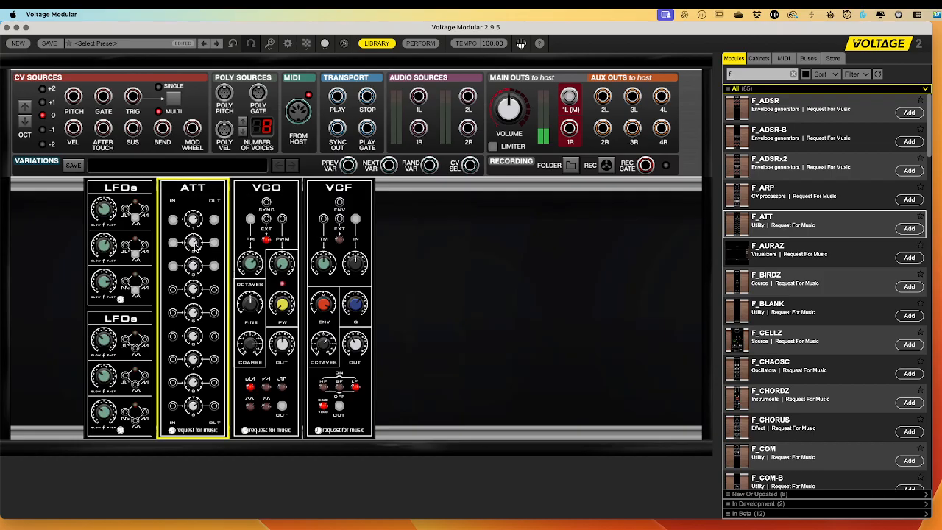
mouse_move(198, 245)
- Insert the F_RNDM random module between the LFOs and the attenuator module, and switch off the VCF's low-pass
scroll(795, 366, down, 7)
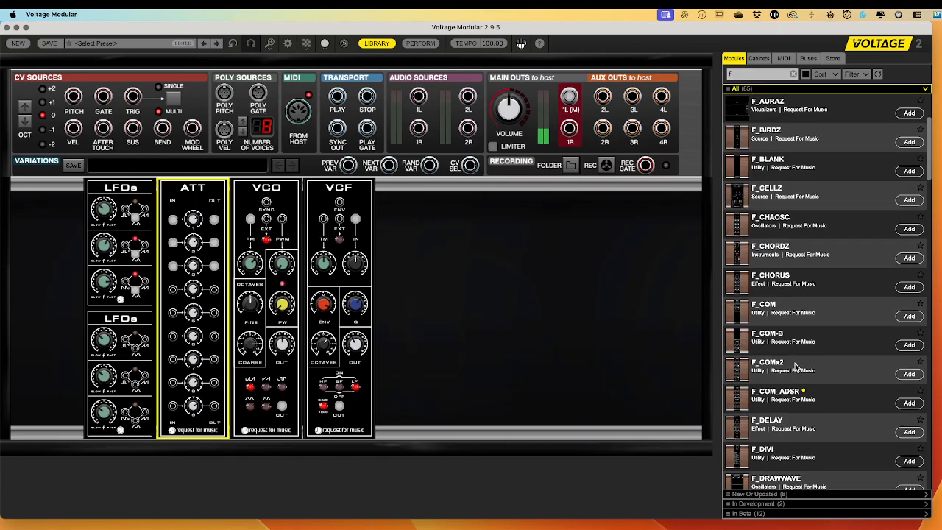
scroll(795, 366, down, 10)
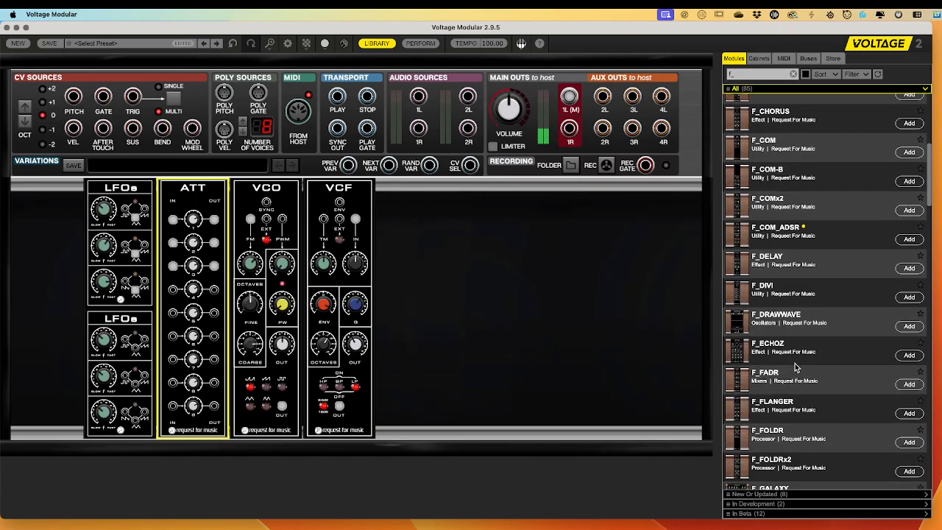
scroll(795, 366, down, 15)
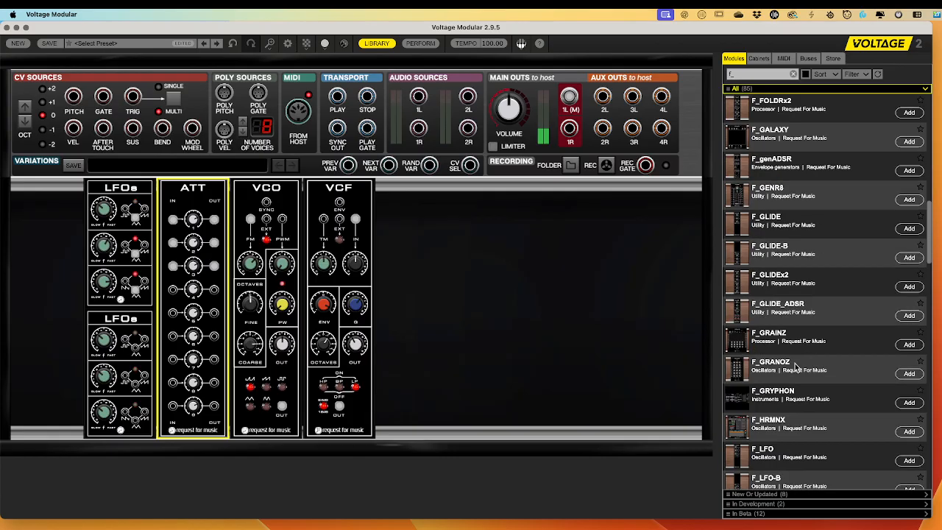
scroll(796, 366, down, 13)
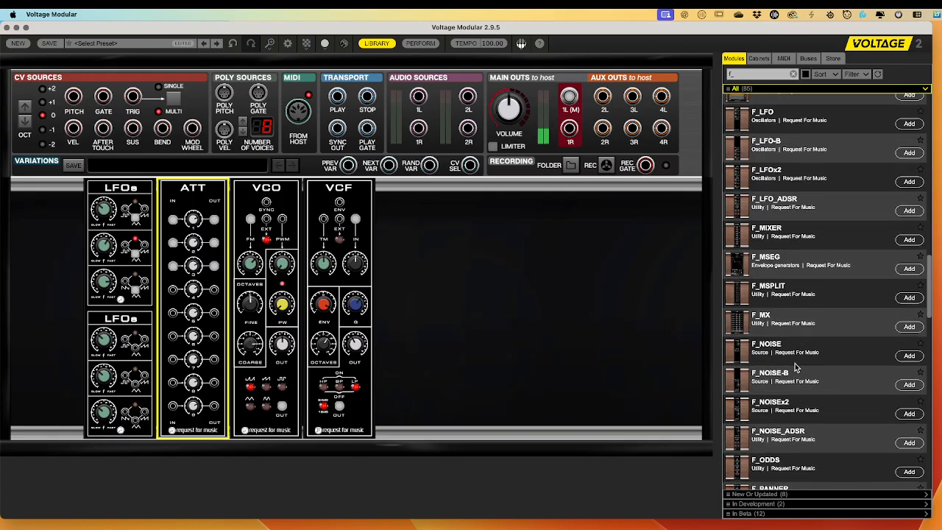
scroll(795, 366, down, 1)
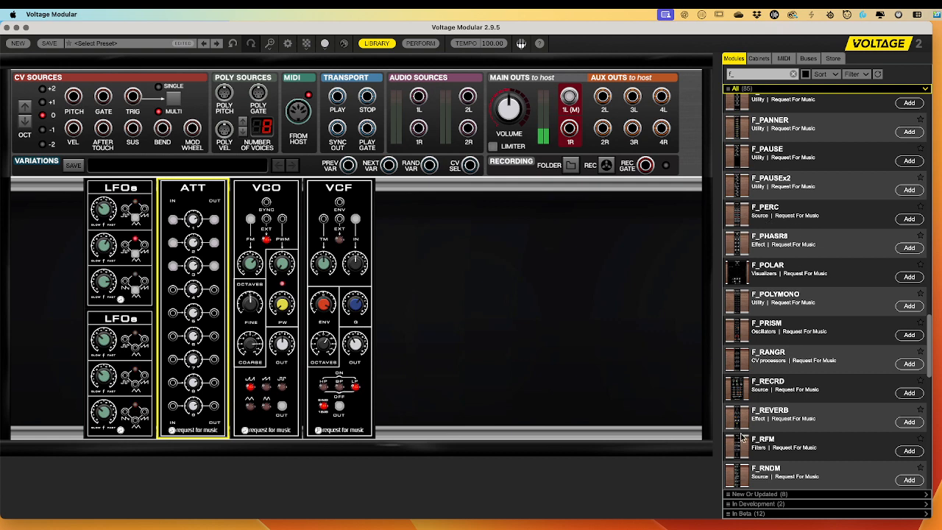
drag(741, 466, 178, 181)
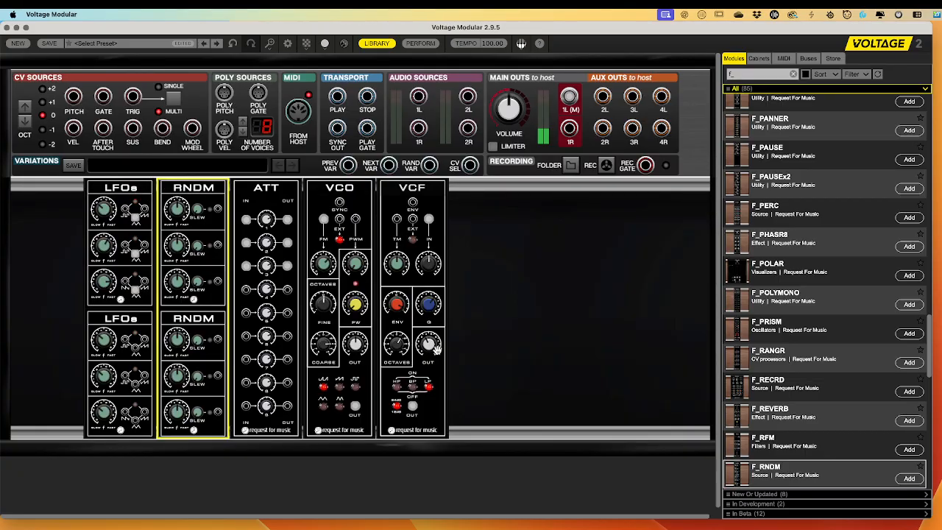
click(429, 390)
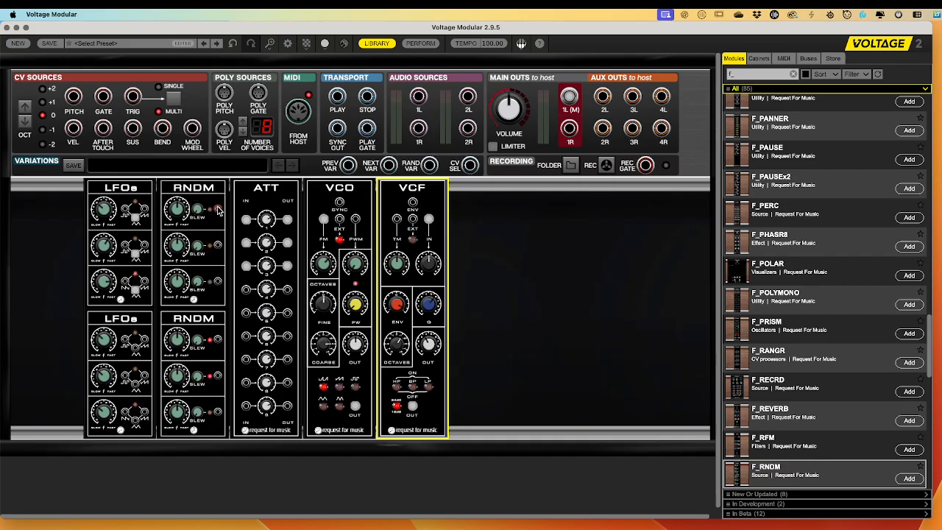
- Replace the LFO cables at the VCO's FM input with the first random output routed through attenuator 6, and switch the VCF's low-pass on
drag(218, 210, 246, 337)
click(287, 338)
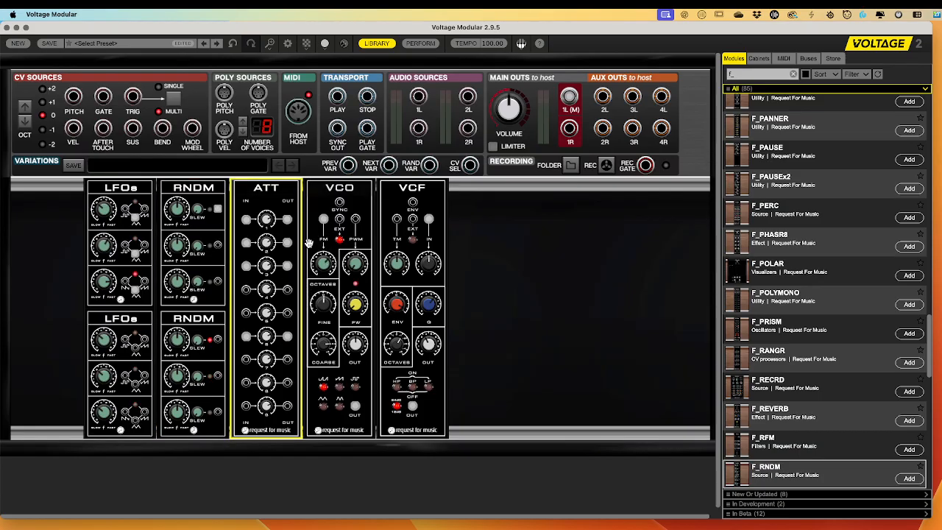
mouse_move(326, 221)
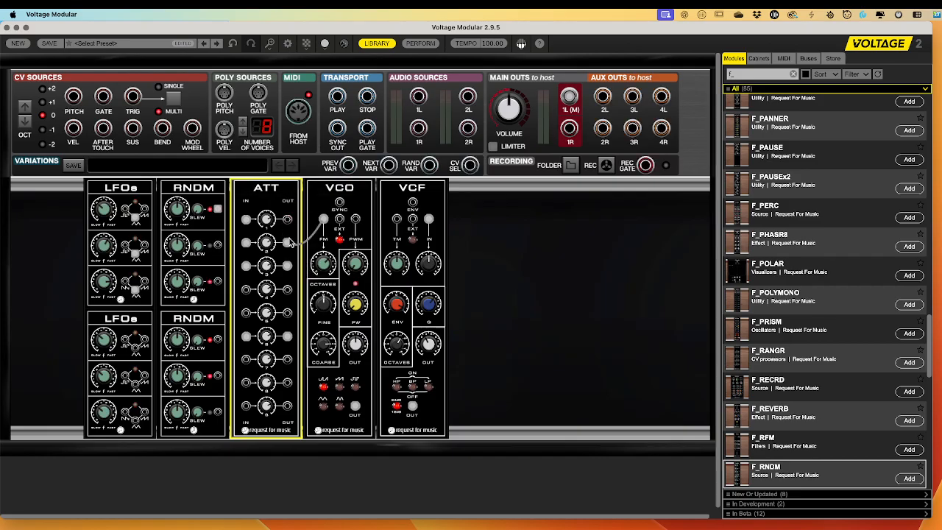
click(429, 388)
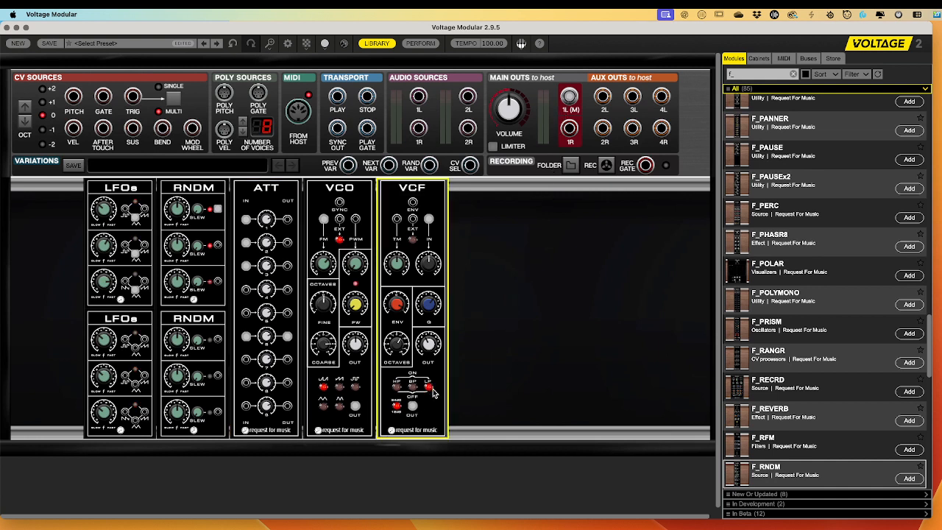
- Adjust the first random generator's speed and the level of attenuator 6 feeding the VCO
click(180, 209)
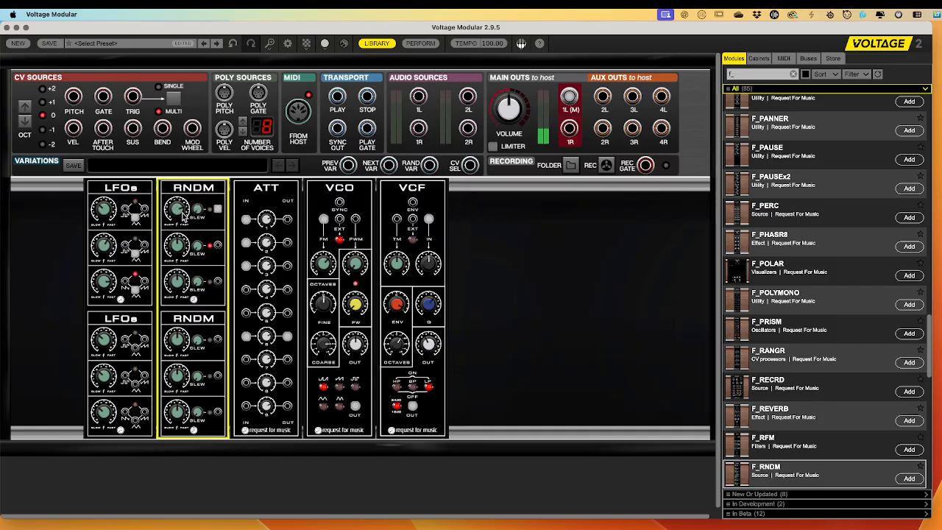
click(267, 221)
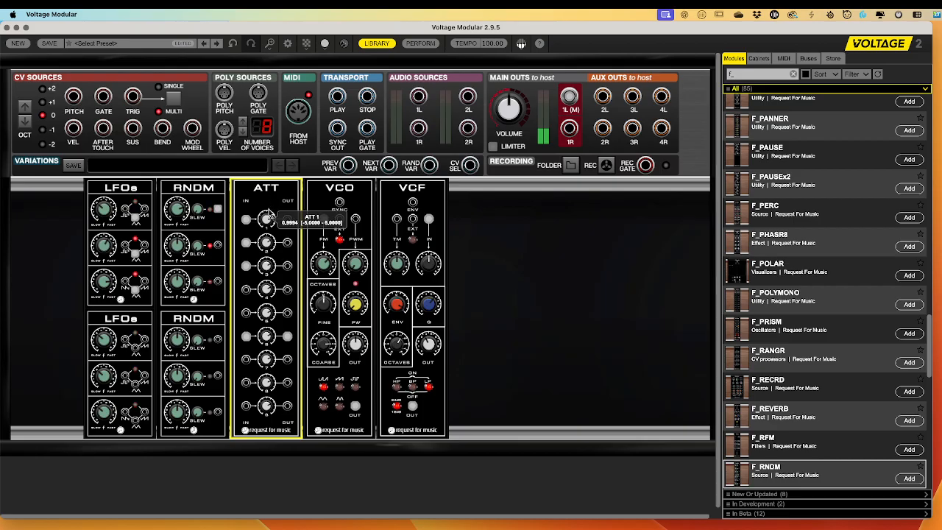
click(327, 225)
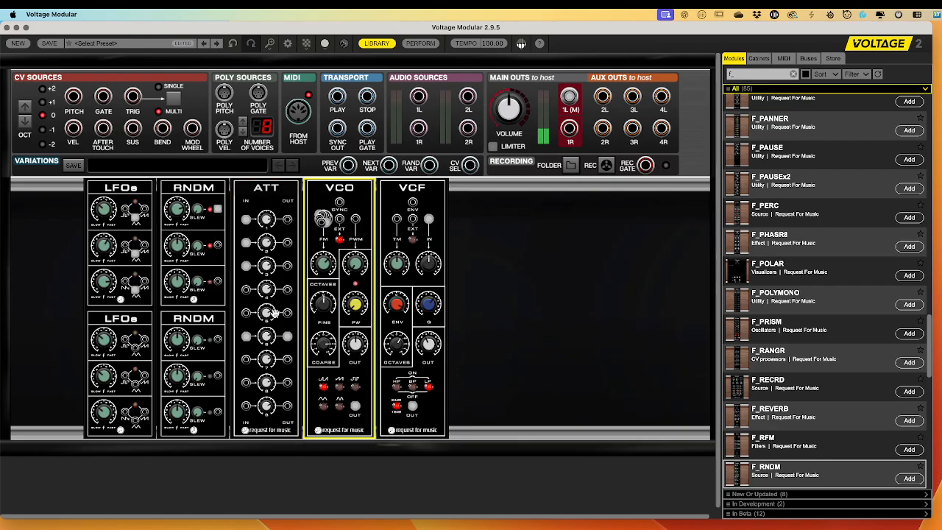
drag(269, 334, 273, 309)
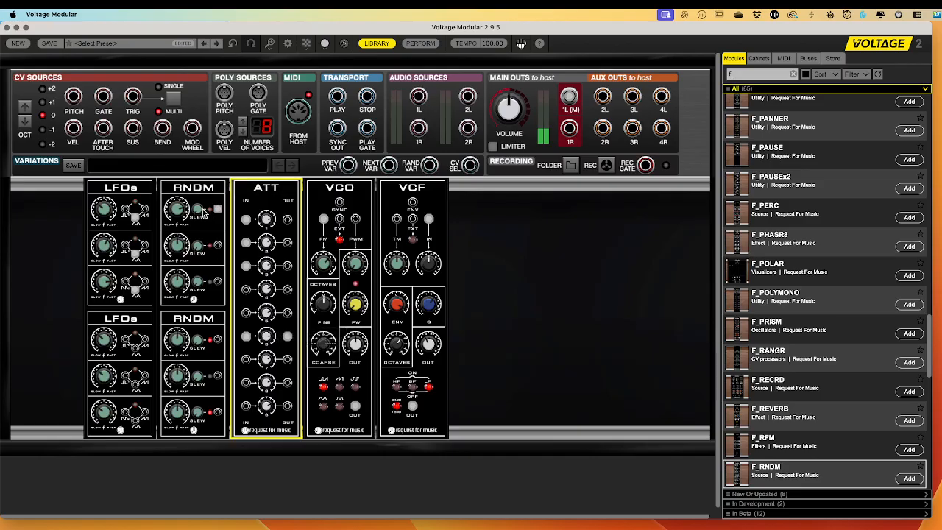
- Set the first random generator's slew to about 93 ms glide
click(199, 213)
drag(198, 213, 202, 192)
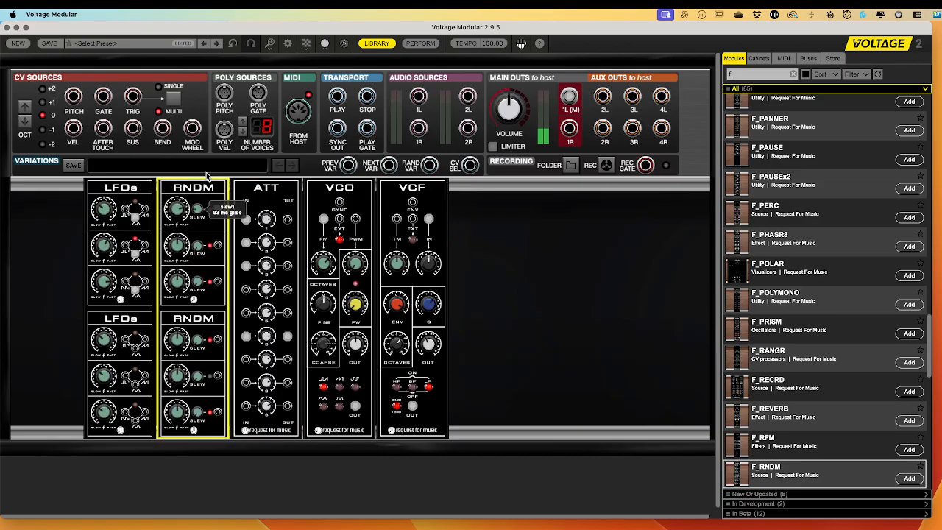
drag(207, 175, 208, 174)
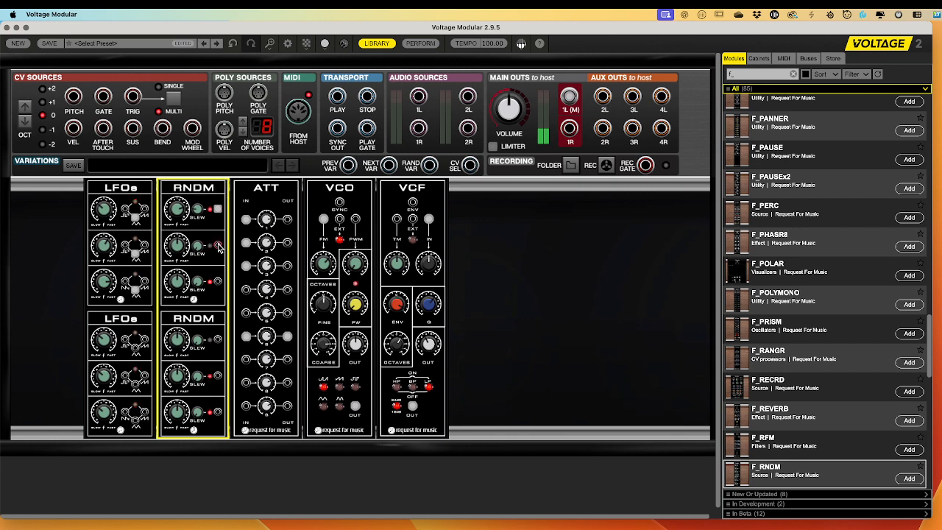
- Unplug the LFO cables from the attenuator and move the first random generator's input and output cables from channel 6 to channel 1
click(238, 230)
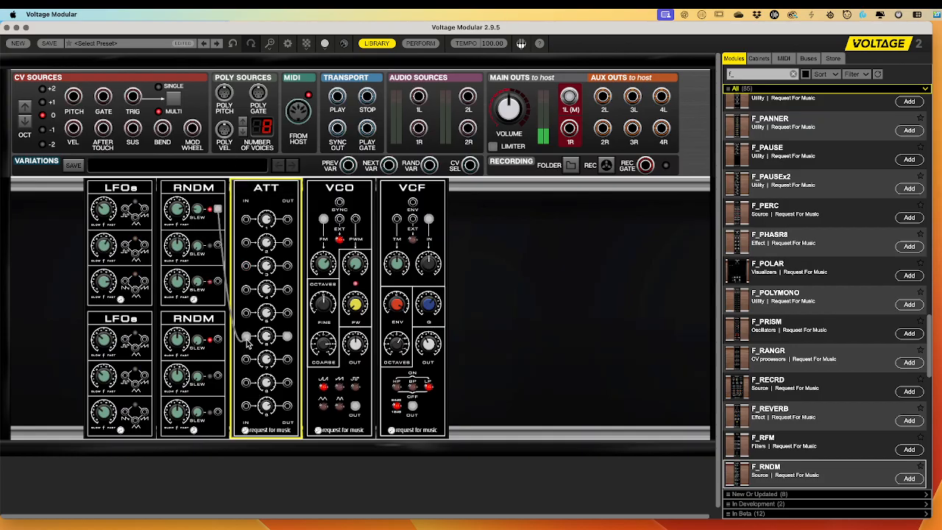
drag(247, 339, 246, 220)
drag(287, 337, 287, 220)
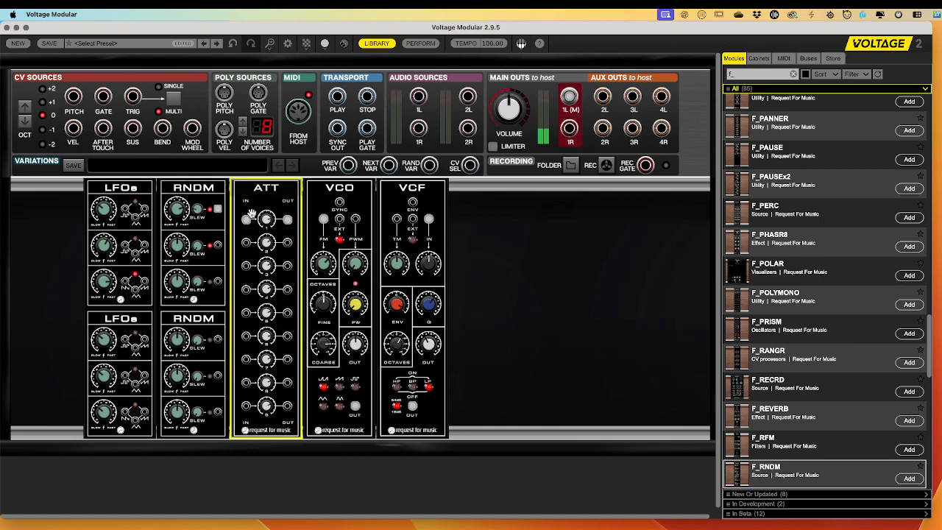
- Patch the second random generator through attenuator 2 into the VCO's FM input and adjust its speed, slew and attenuator level
click(218, 247)
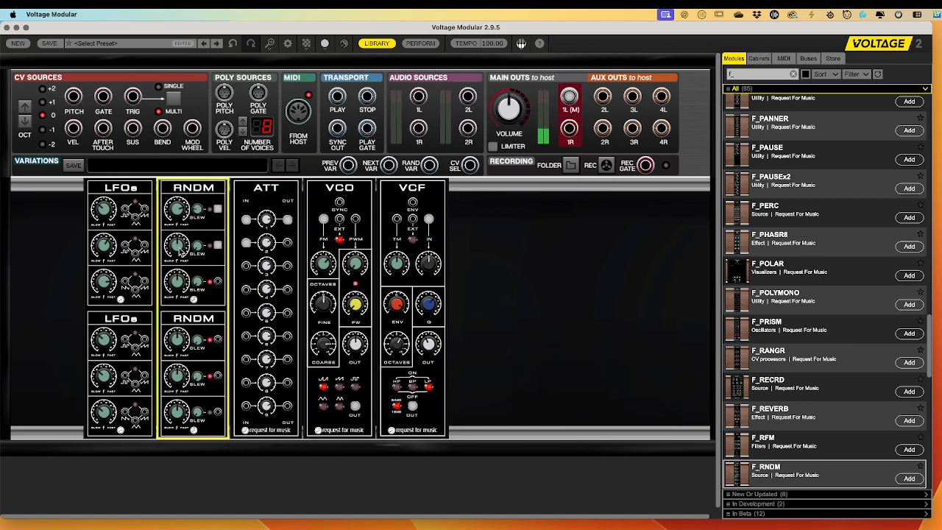
click(285, 246)
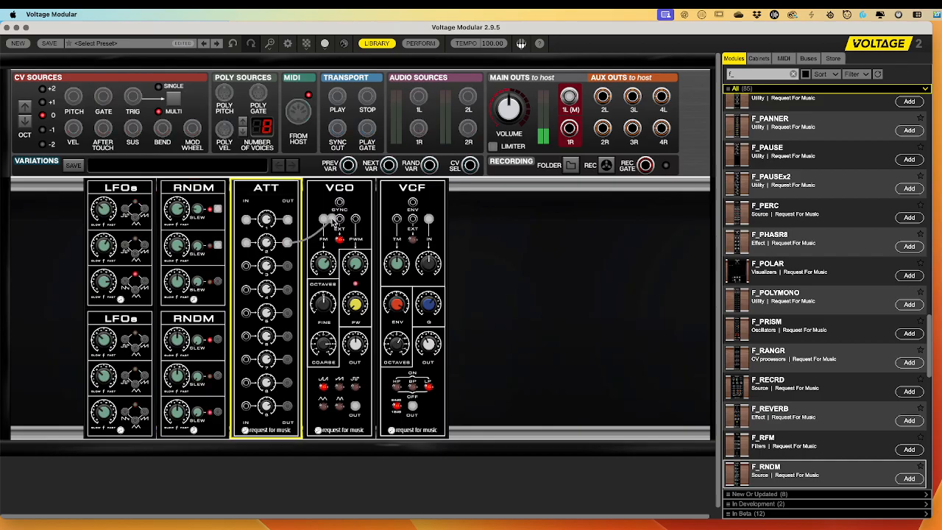
click(196, 246)
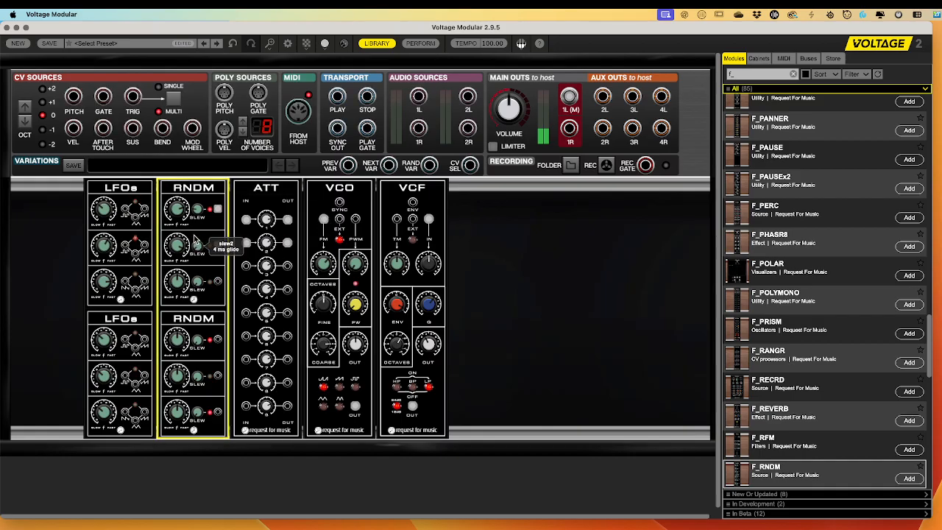
click(265, 249)
click(181, 249)
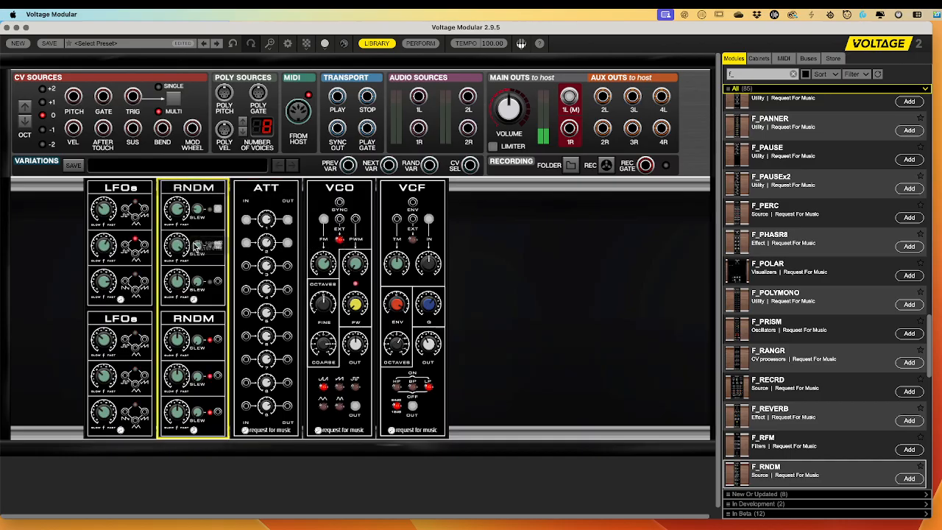
click(271, 237)
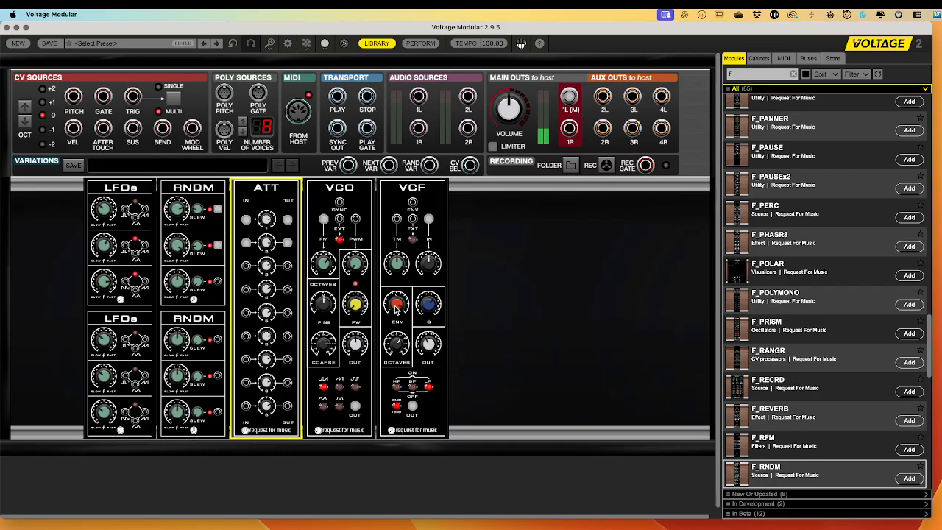
- Adjust the VCF's cutoff frequency with the octaves knob
click(402, 340)
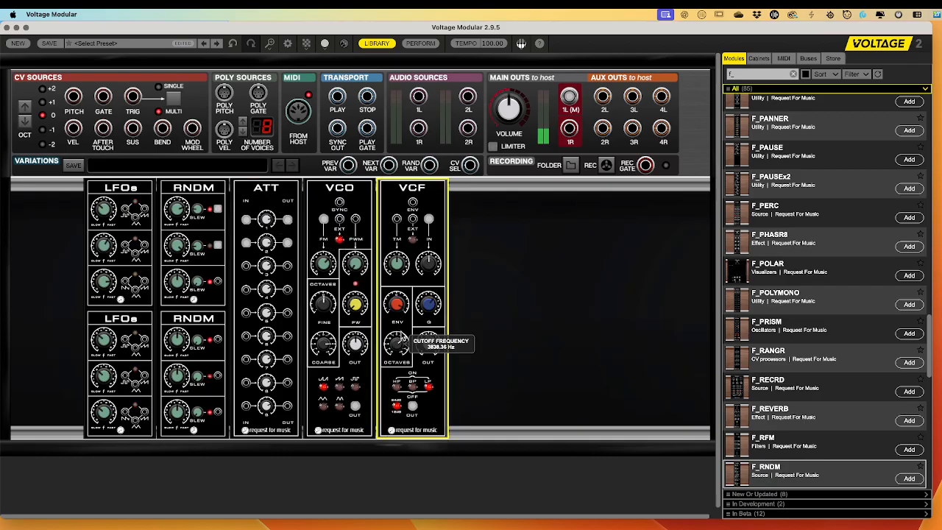
drag(401, 334, 429, 303)
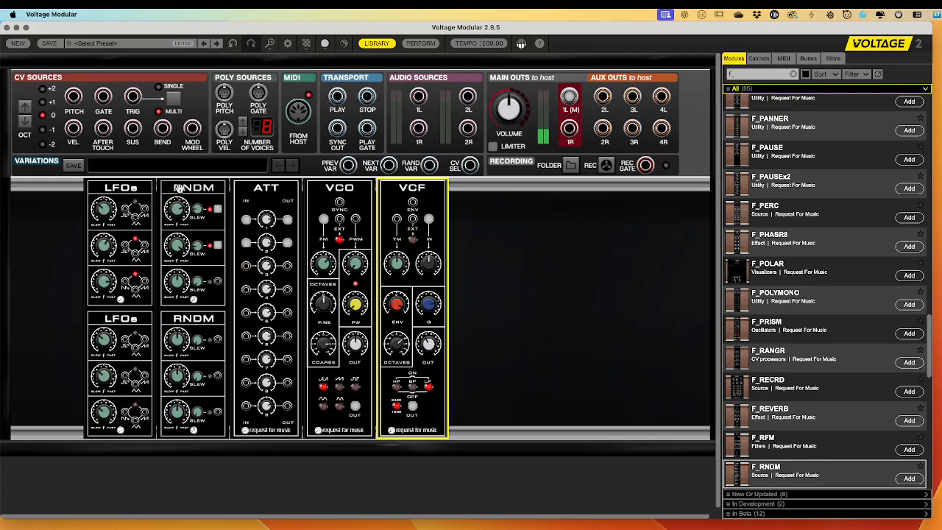
- Patch the third random generator through attenuator 3 into the VCO's FM input
click(247, 268)
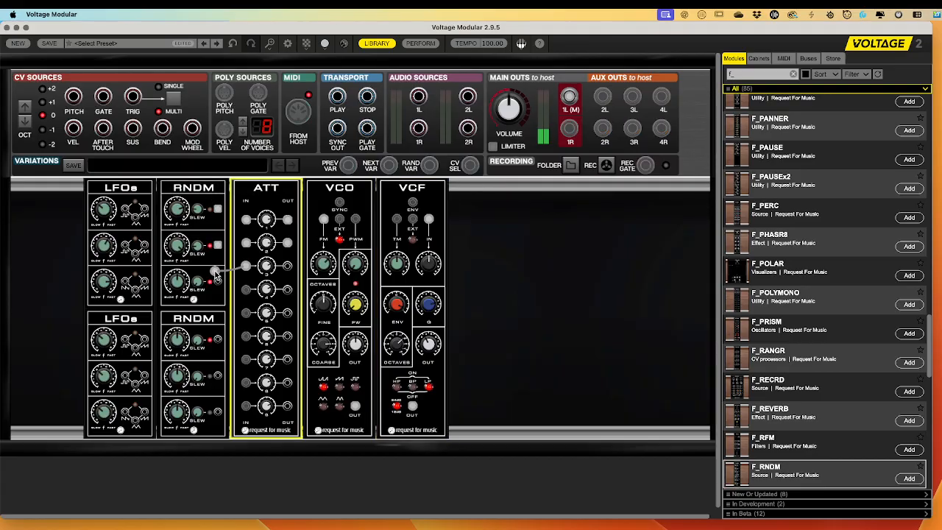
drag(287, 266, 324, 220)
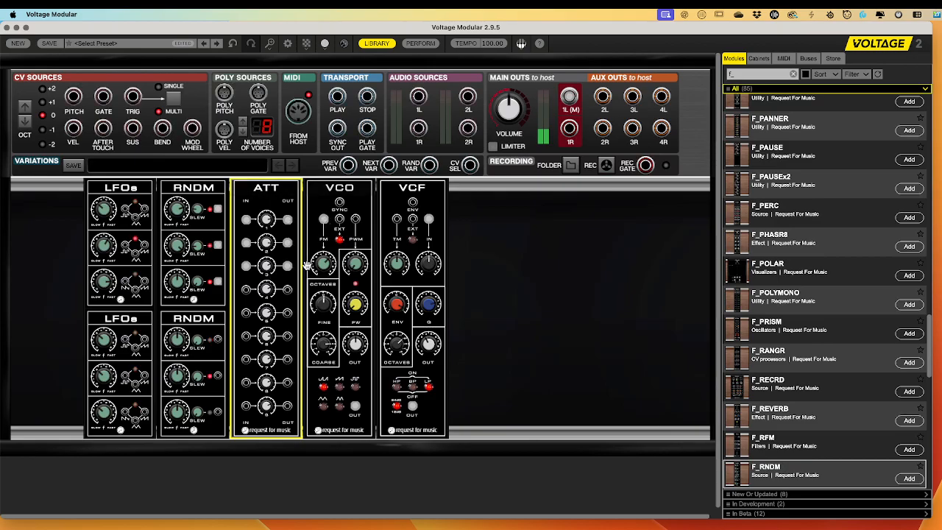
- Adjust the third random generator's speed and the level of attenuator 3
click(183, 285)
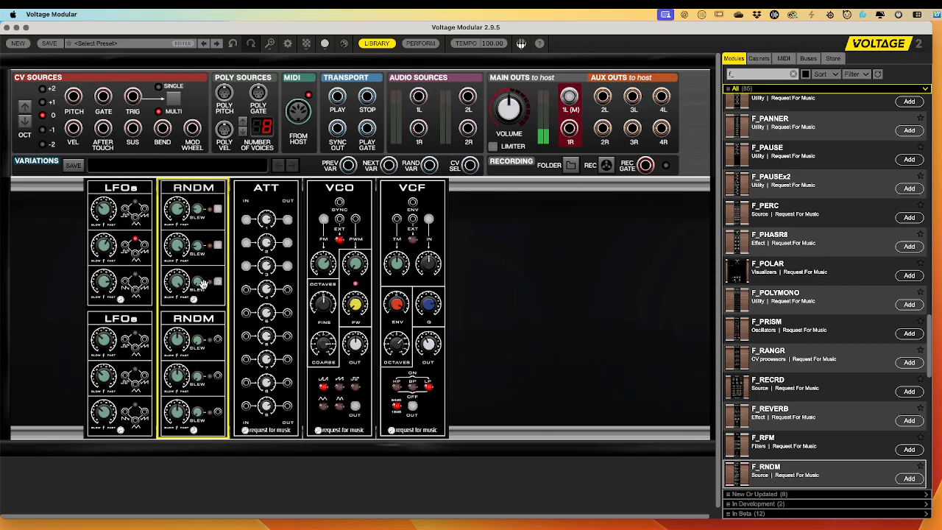
click(268, 269)
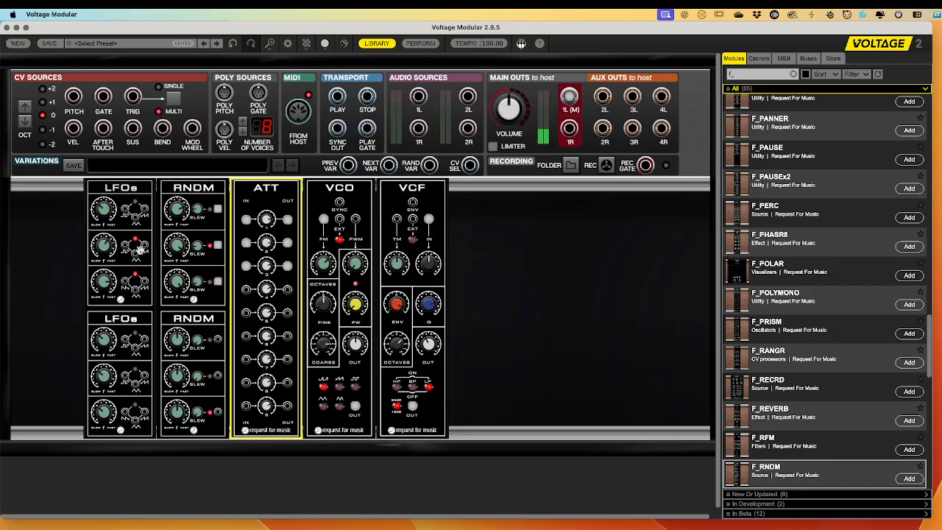
- Patch LFO 1 into the VCF's FM input and adjust the filter modulation depth and the LFO speeds, with LFO 1 at 0.00
click(113, 248)
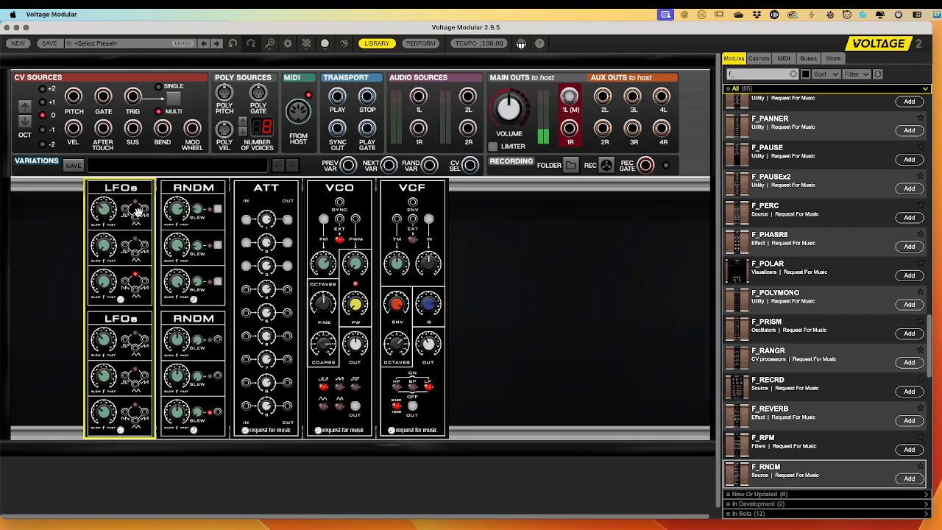
drag(136, 216, 398, 219)
click(400, 270)
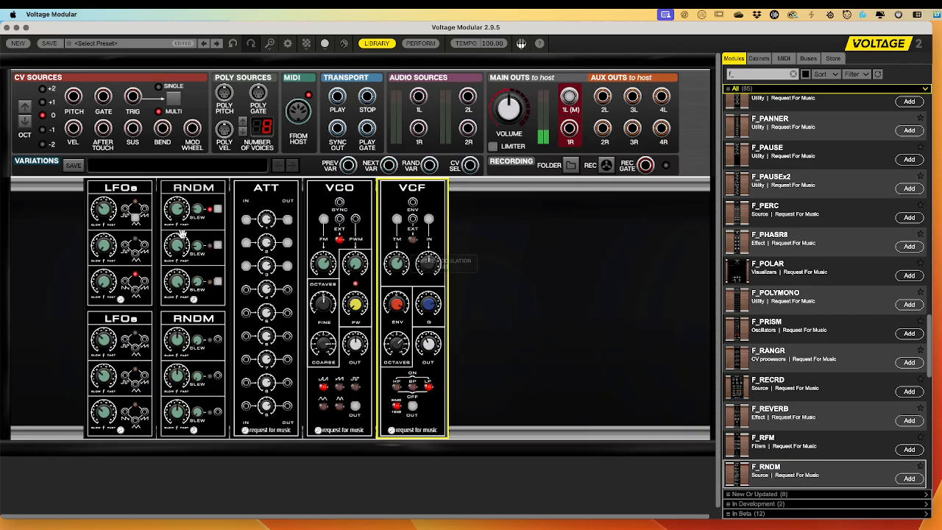
click(103, 218)
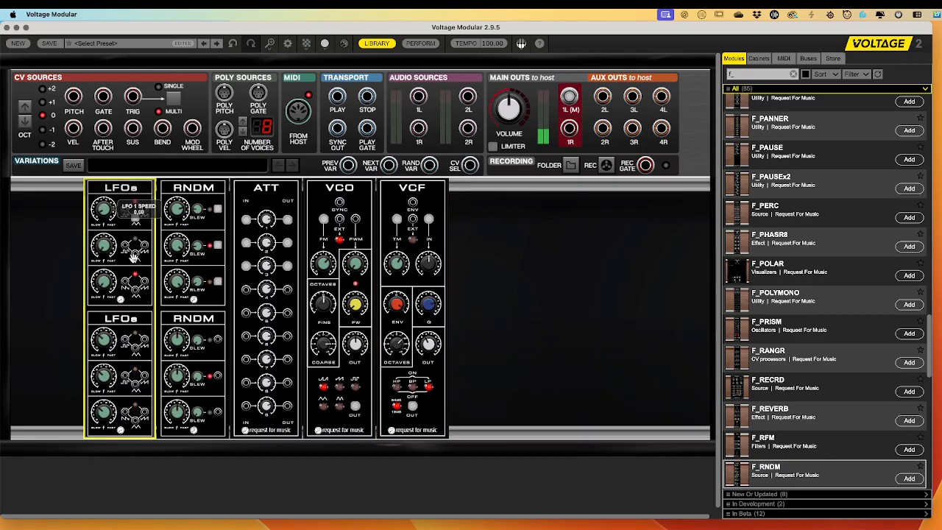
click(396, 269)
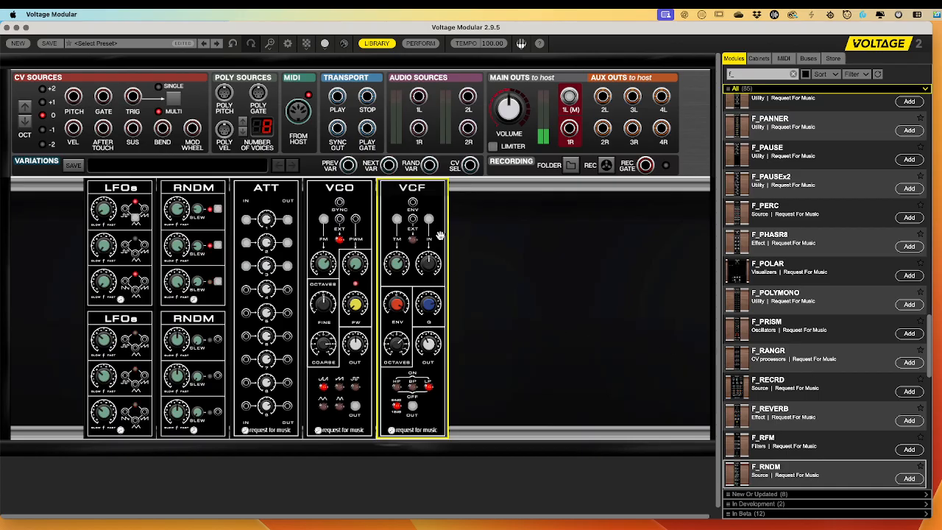
- Add the F_VCA_ADSR module to the rack, directly after the VCF
scroll(751, 280, down, 10)
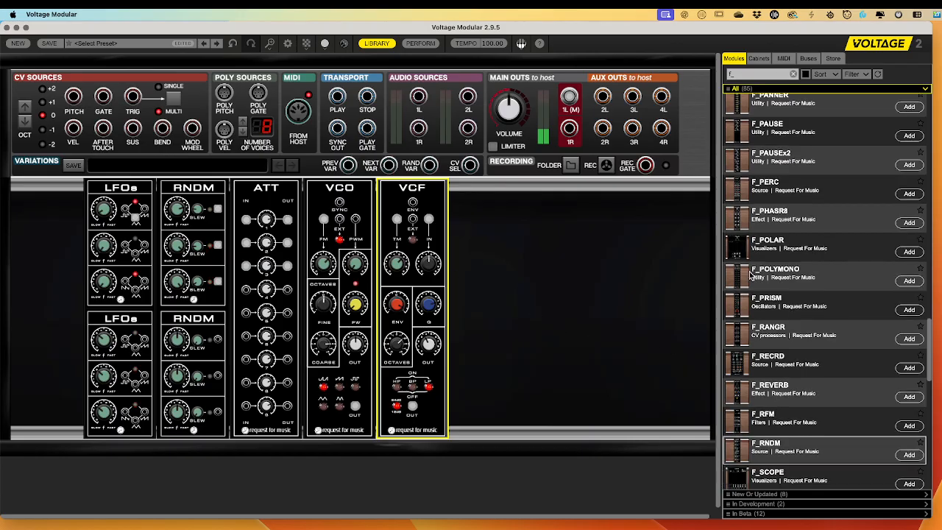
scroll(751, 289, down, 1)
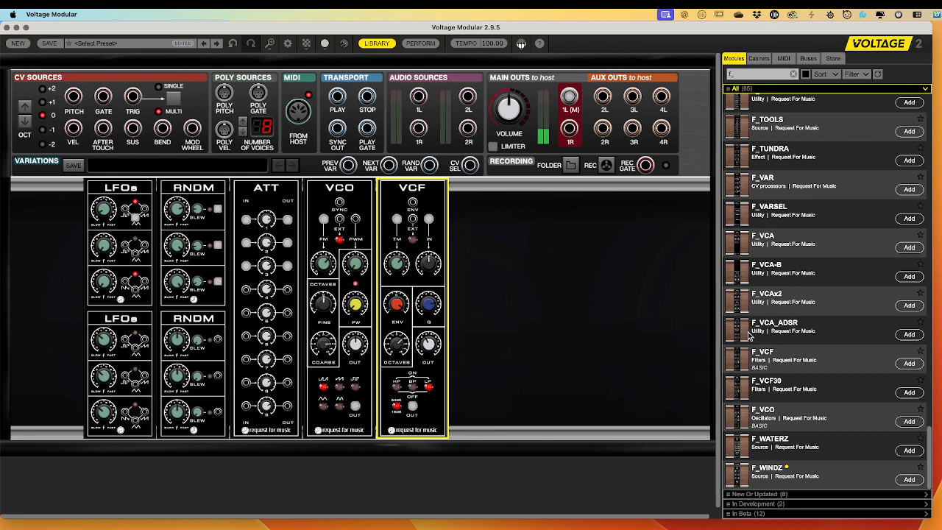
drag(750, 335, 494, 352)
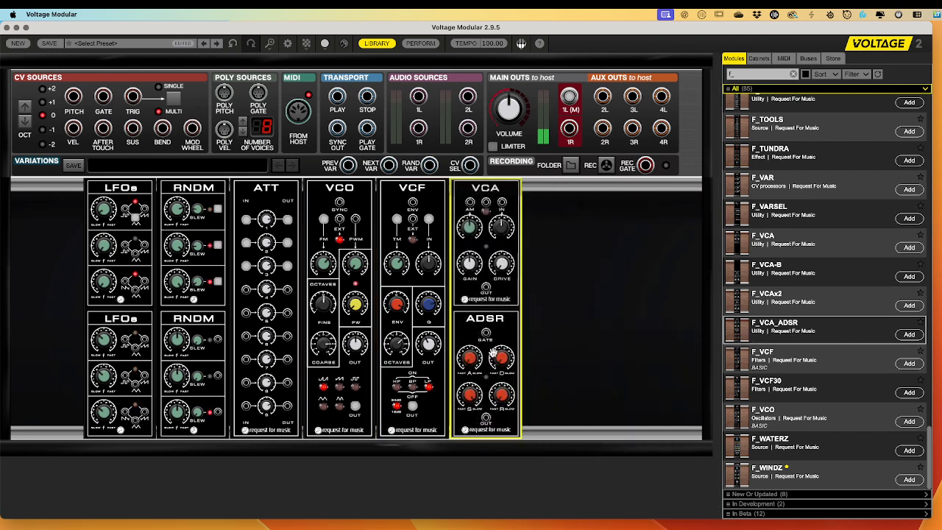
- Try the VCA/ADSR module ahead of the VCO, and restore the order VCO, VCF, VCA without a gap
drag(476, 189, 327, 198)
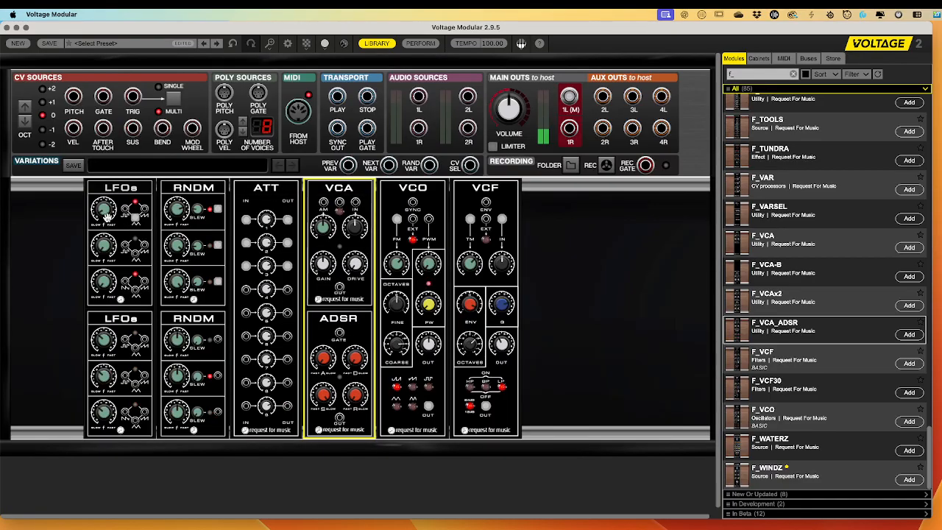
drag(338, 190, 559, 191)
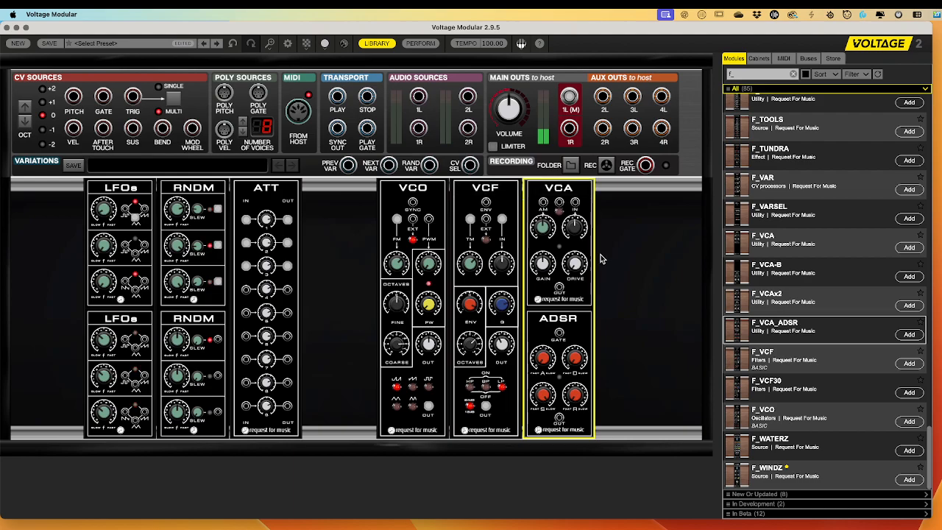
shift+click(412, 188)
shift+click(479, 188)
drag(475, 184, 359, 182)
- Reroute the VCF output from main out 1L to the VCA input and patch the VCA output into main out 1L
click(574, 100)
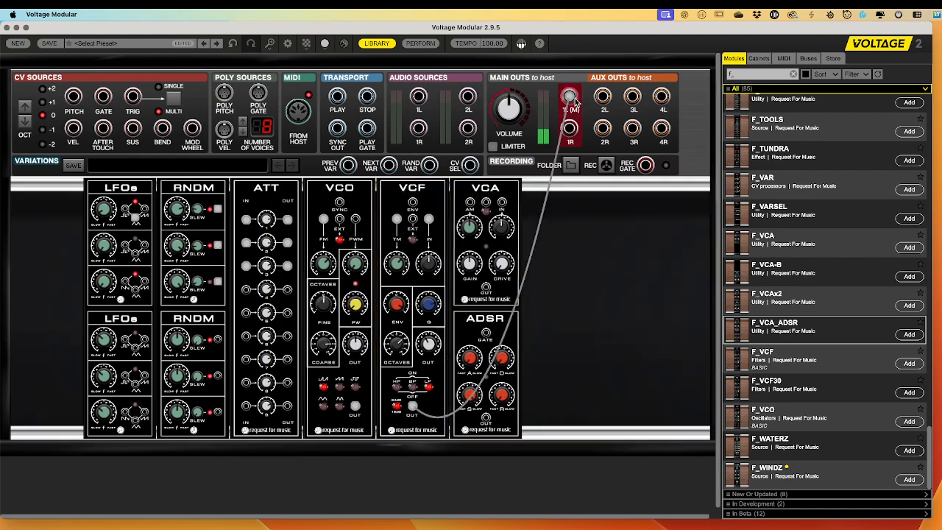
drag(575, 101, 503, 203)
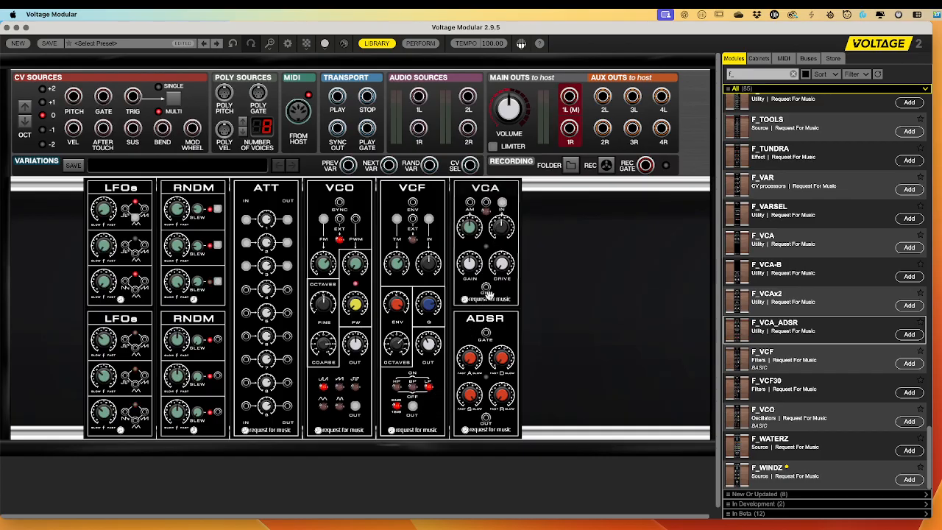
drag(486, 293, 570, 98)
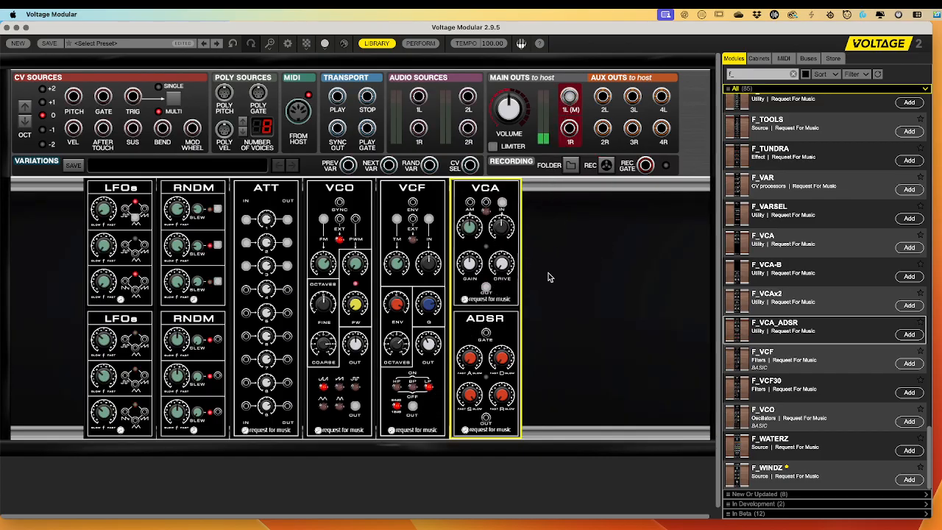
- Adjust the VCA's drive and input level, and patch LFO 1 into its AM input, tuning the LFO speed and modulation depth
mouse_move(502, 262)
mouse_down()
mouse_move(502, 253)
mouse_move(505, 279)
mouse_up()
drag(501, 228, 508, 208)
drag(135, 221, 471, 204)
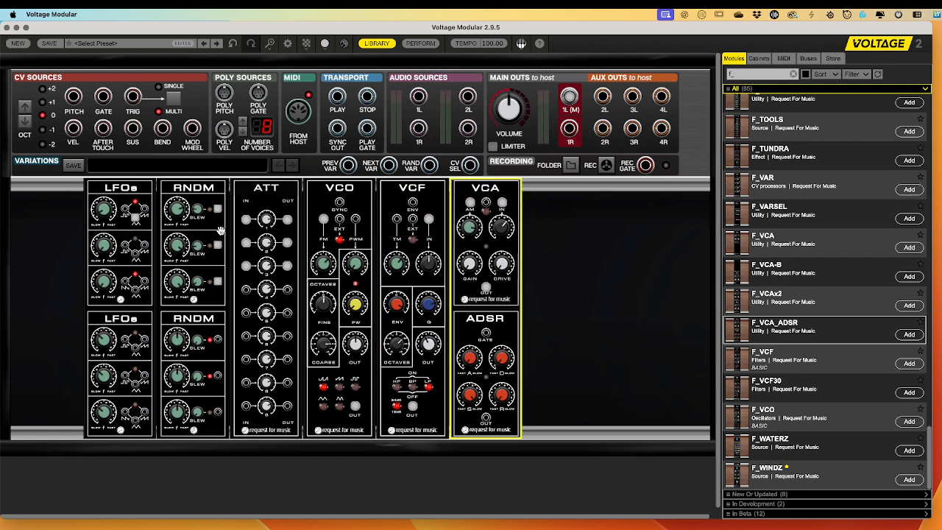
click(102, 212)
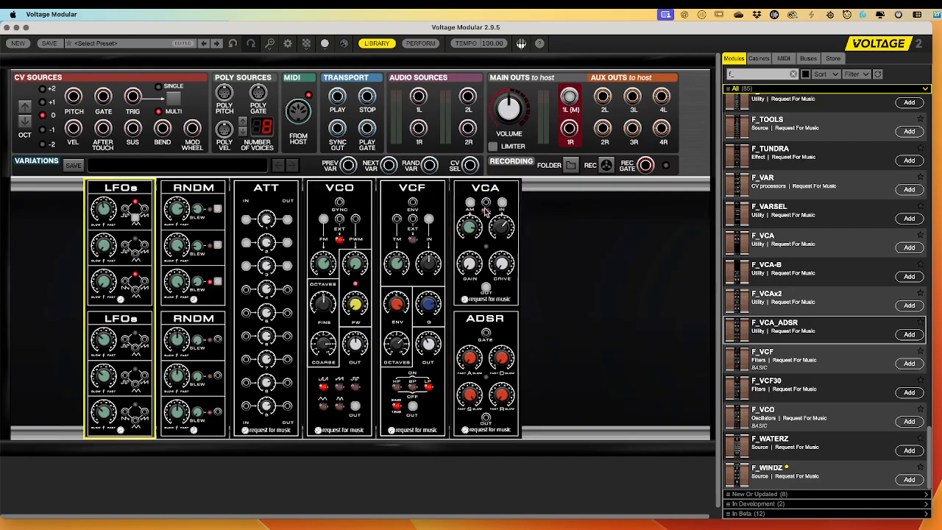
click(470, 230)
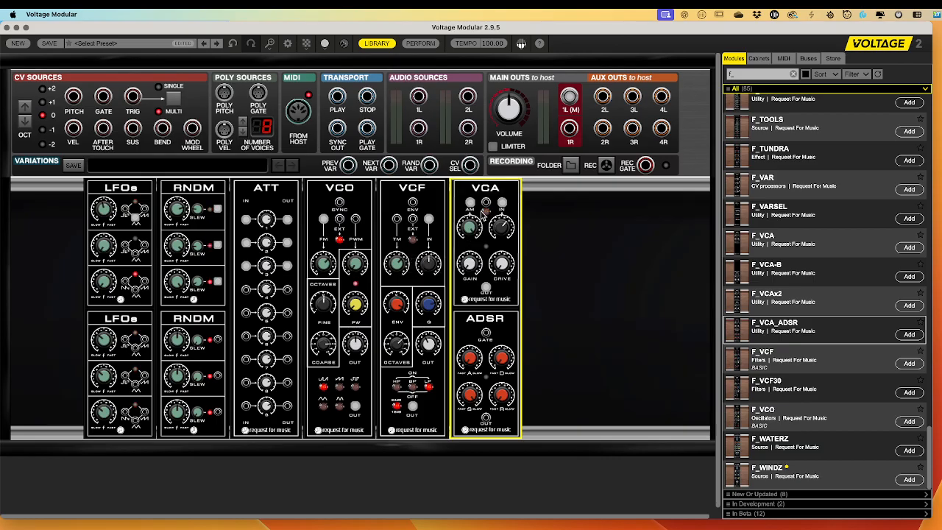
- Route LFO 1 through attenuator 4 into the VCA's AM input and readjust the modulation depth and LFO speed
mouse_move(470, 205)
drag(287, 291, 470, 204)
click(468, 232)
click(106, 211)
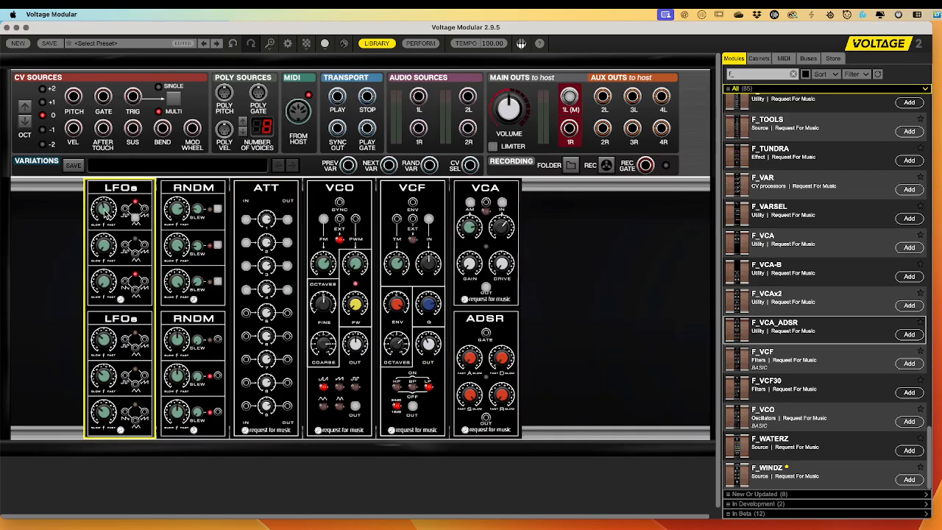
- Set the VCA's overdrive to 0.14 and amplitude modulation to 0.49, and fine-tune its gain and LFO 1's speed
click(506, 237)
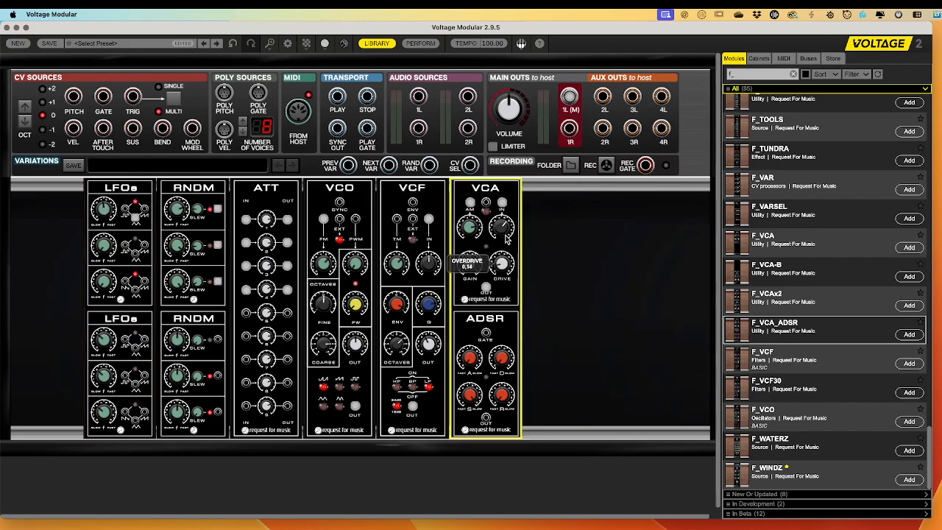
mouse_move(469, 262)
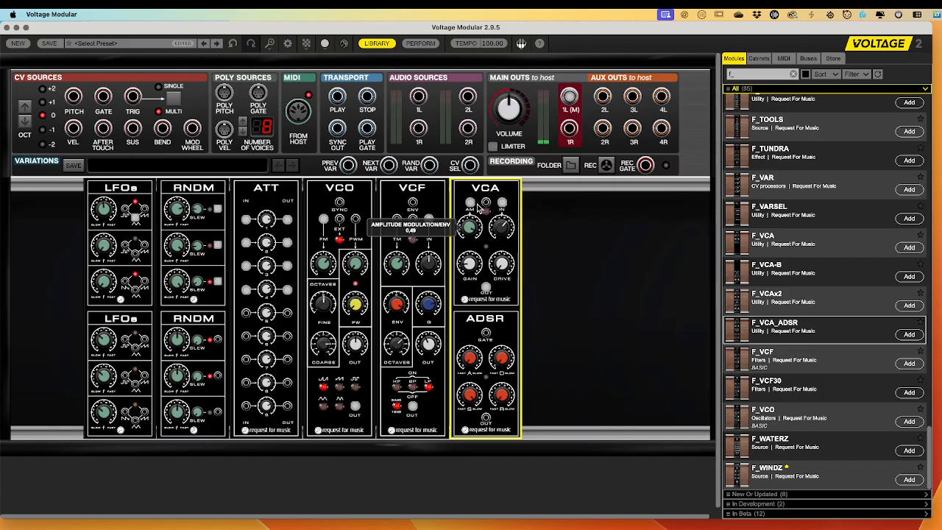
click(112, 220)
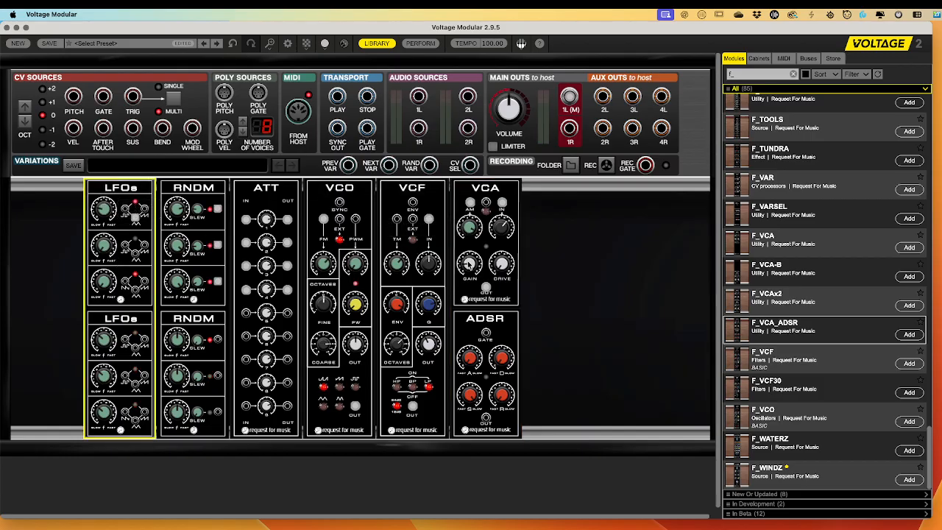
click(469, 262)
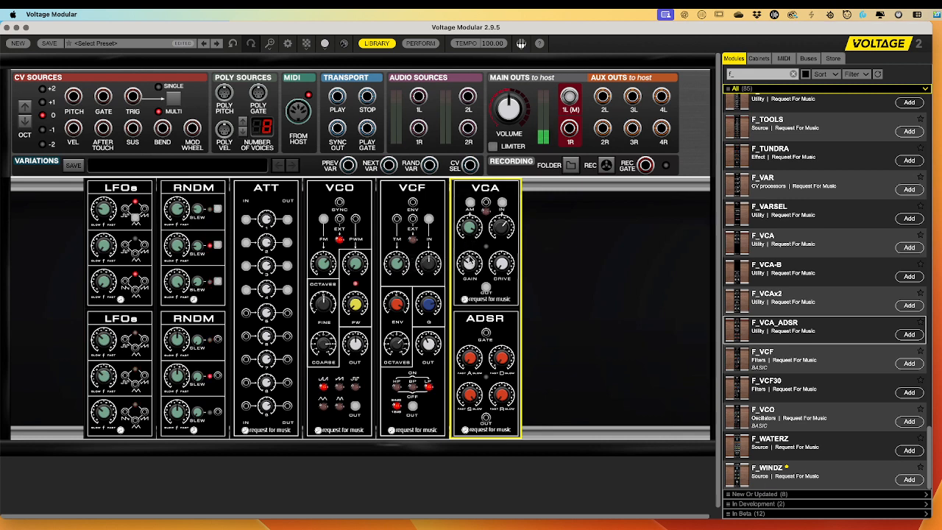
drag(469, 262, 478, 246)
- Patch LFO 2 into the VCF's FM input
drag(396, 218, 109, 214)
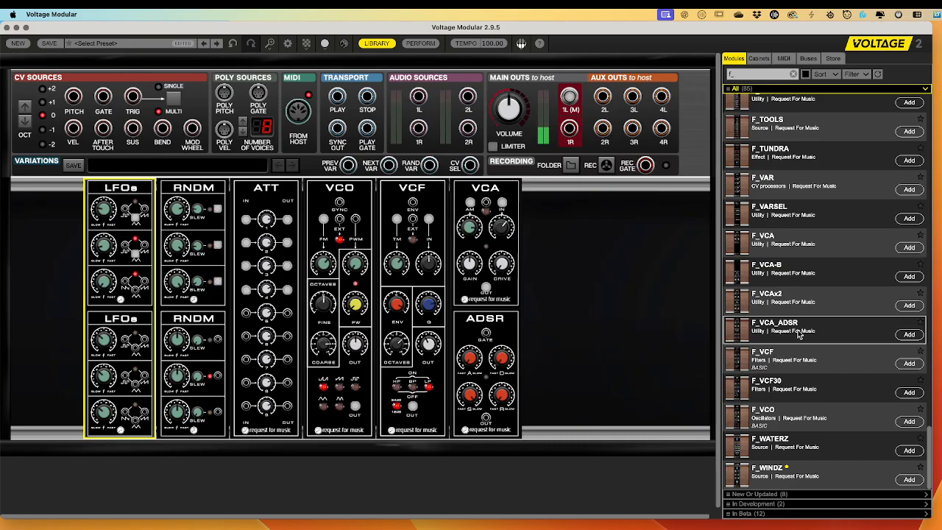
- Add the F_REVERB module to the rack after the VCA
scroll(785, 351, up, 5)
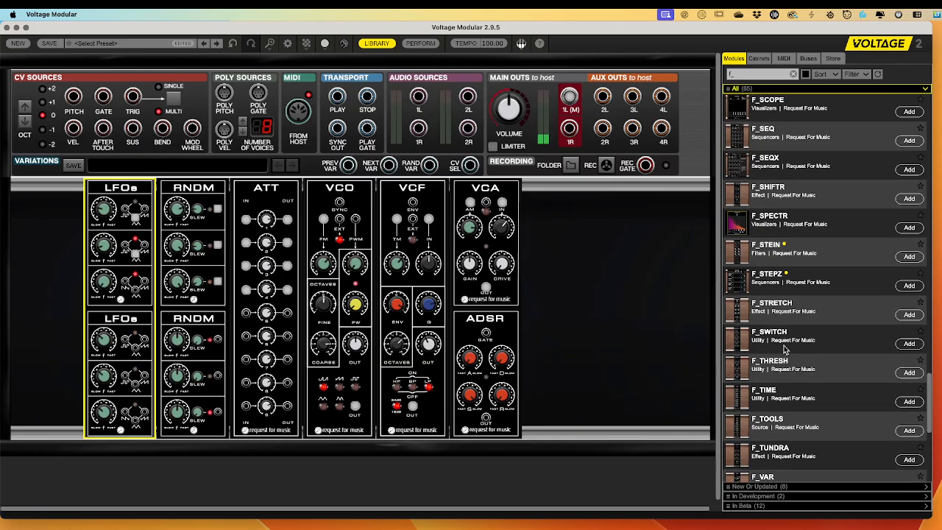
scroll(785, 351, up, 4)
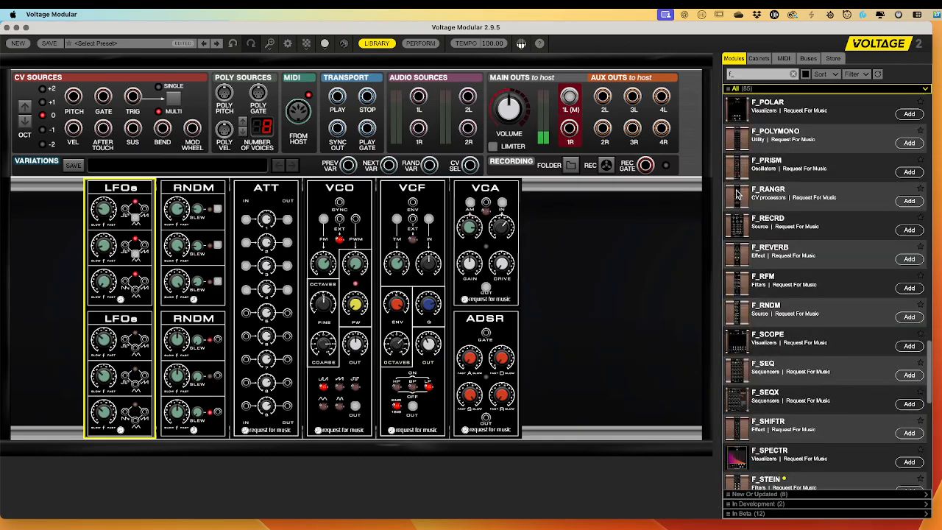
drag(750, 258, 637, 221)
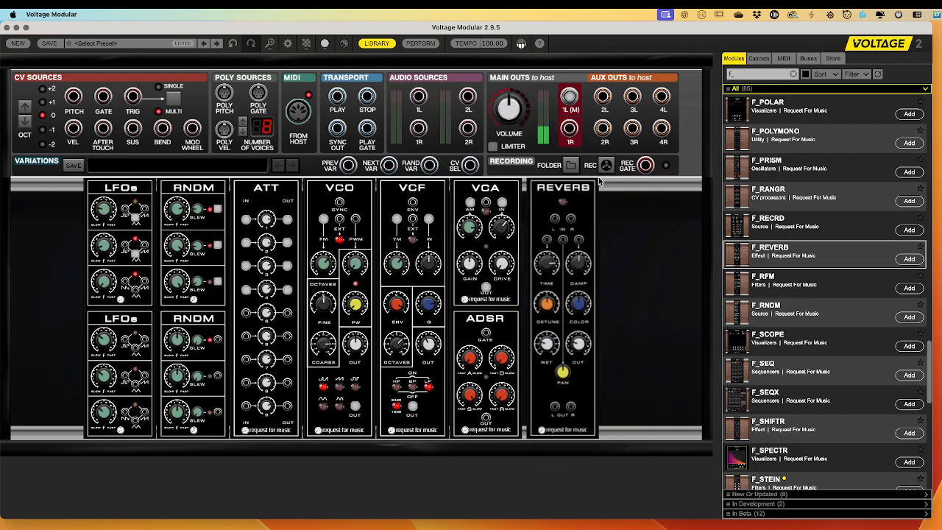
- Insert the reverb between the VCA and main outs 1L and 1R, adjust its wet level and set detune to 0.65
drag(571, 96, 552, 218)
drag(552, 407, 569, 96)
drag(571, 129, 568, 406)
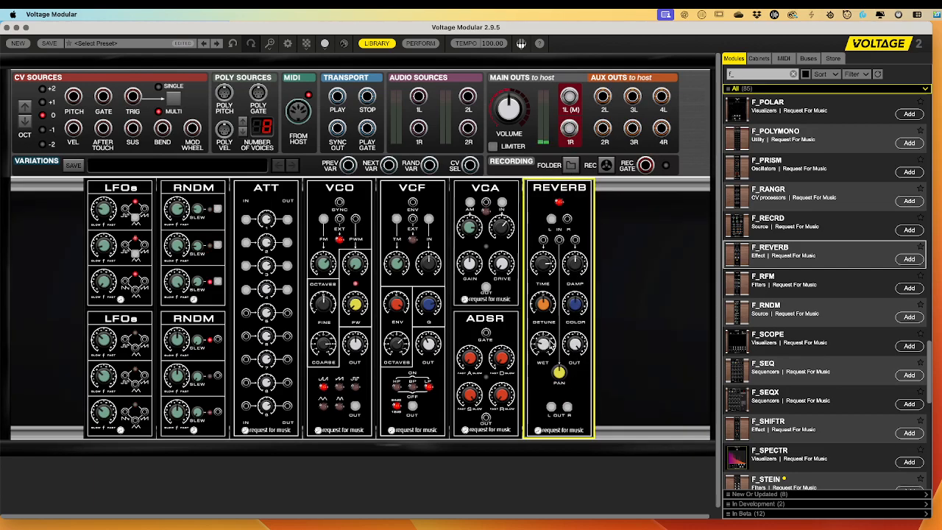
drag(549, 348, 548, 372)
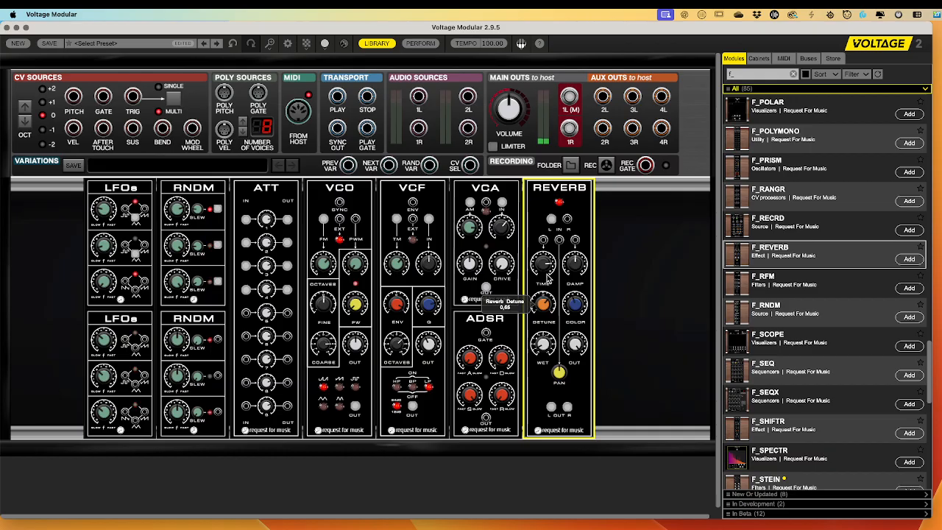
- Raise the main output volume and adjust the VCF's output level and octaves cutoff
drag(516, 107, 536, 34)
click(941, 298)
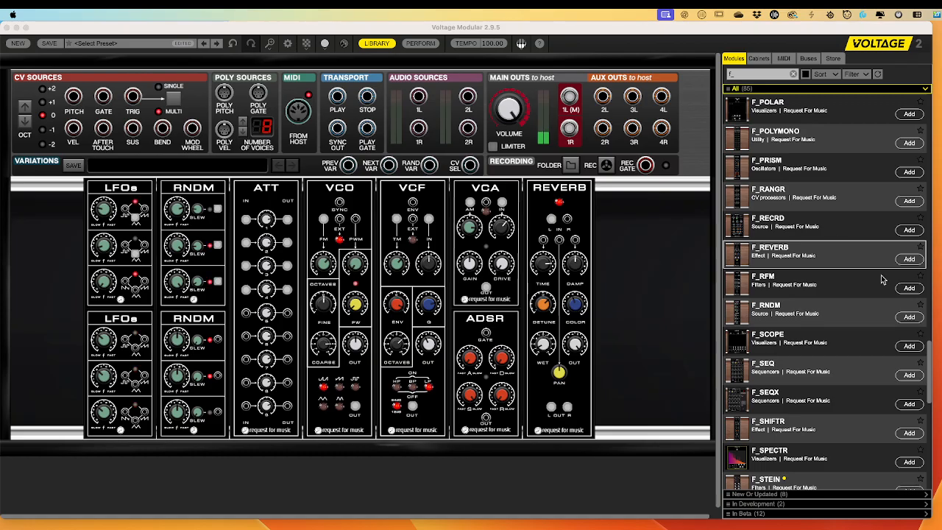
click(432, 332)
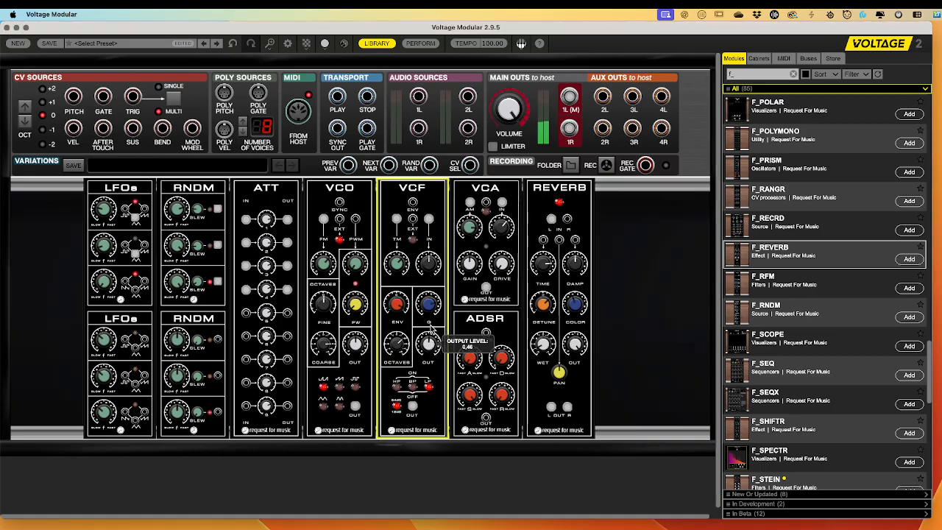
drag(432, 330, 437, 301)
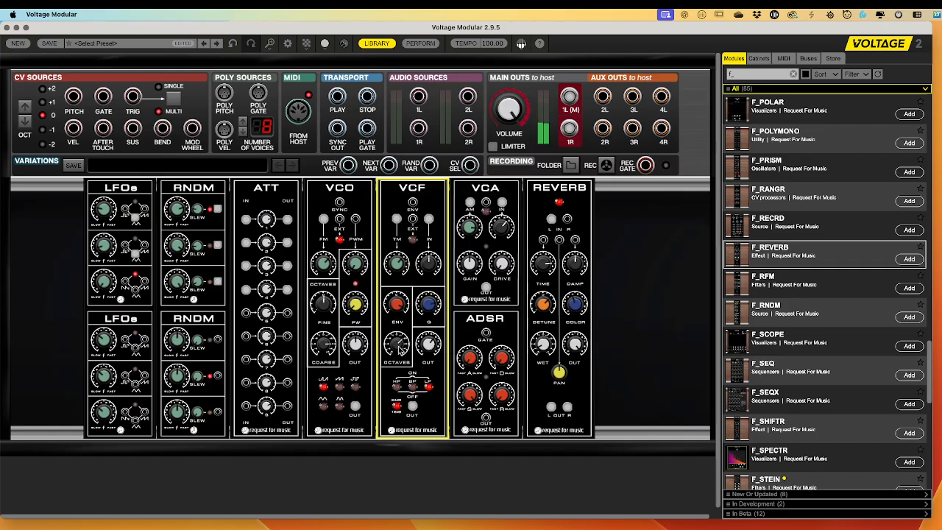
drag(401, 349, 402, 337)
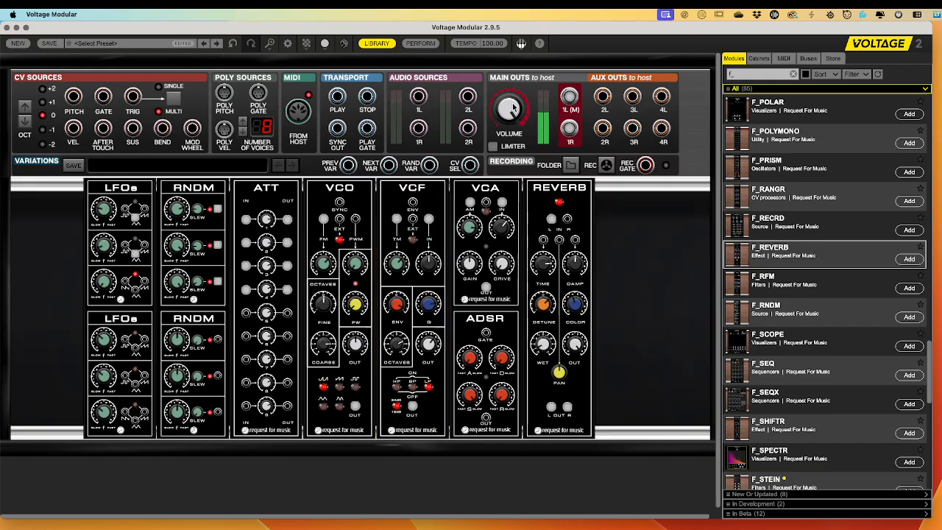
- Fade the main output volume down to -infinity dB
drag(514, 108, 542, 307)
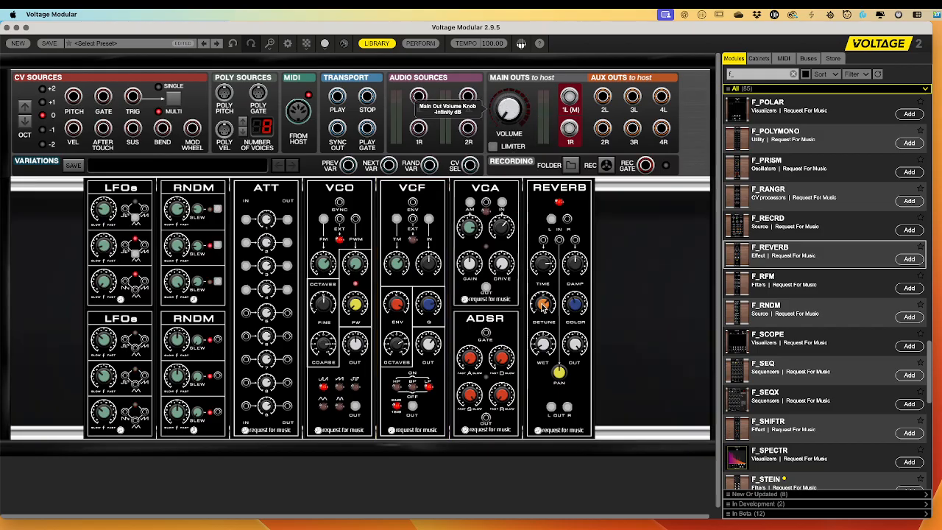